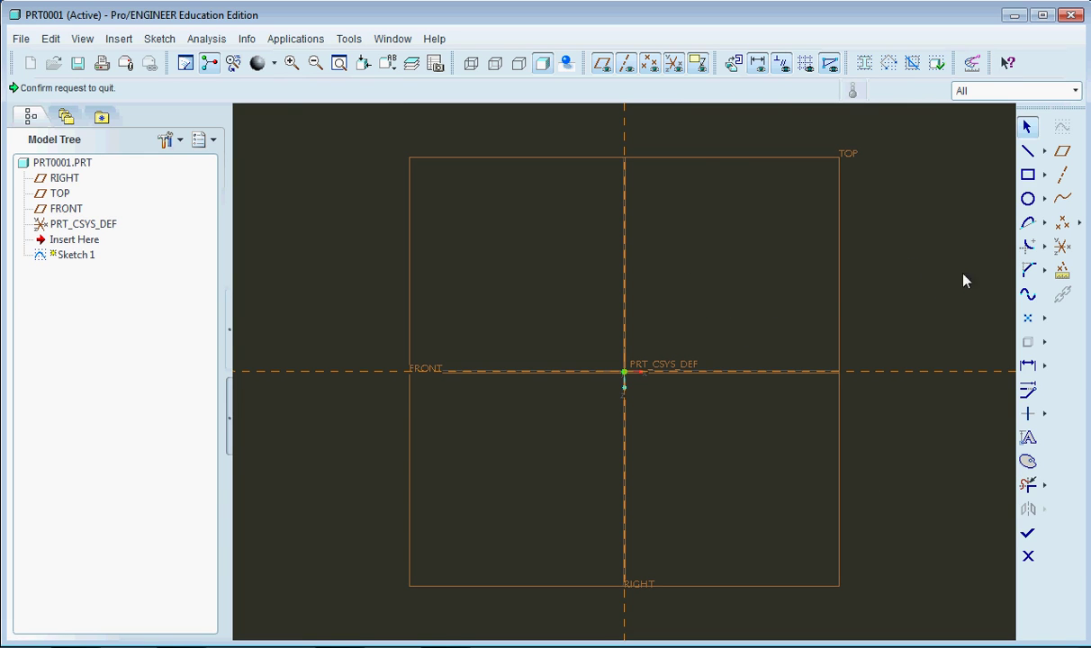
Switch the Sketcher arc tool to the 3-Point / Tangent End arc
{"action": "left_click", "coordinate": [1044, 223]}
{"action": "left_click", "coordinate": [905, 225]}
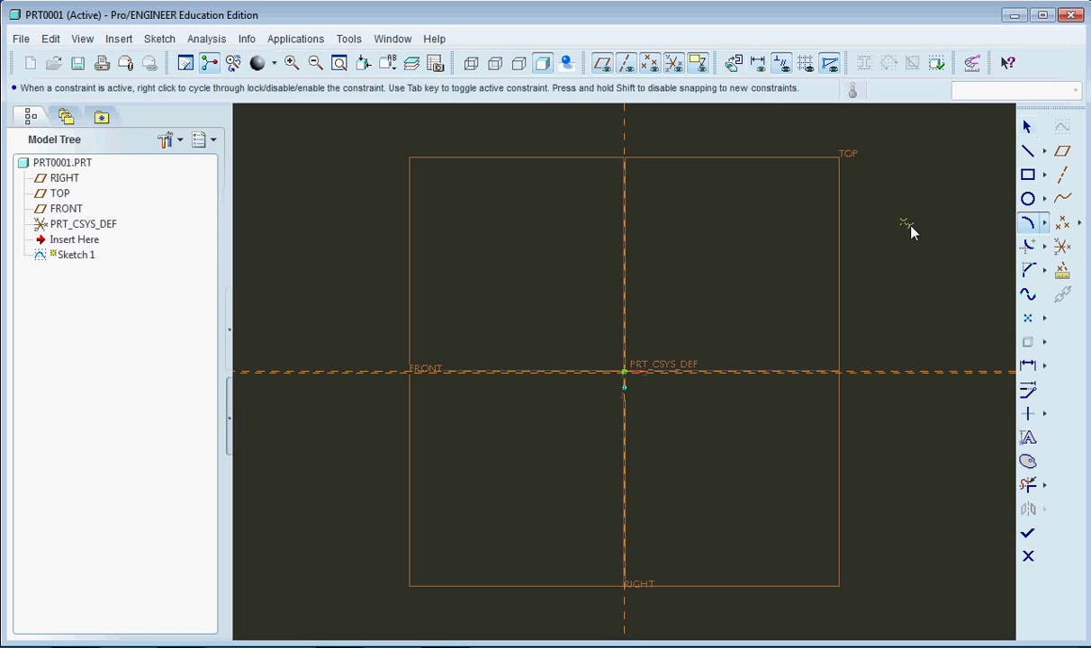
Draw a near-full three-point arc right of the origin, sized through the FRONT line, with a small top gap
{"action": "left_click", "coordinate": [1032, 226]}
{"action": "left_click", "coordinate": [819, 371]}
{"action": "left_click", "coordinate": [661, 196]}
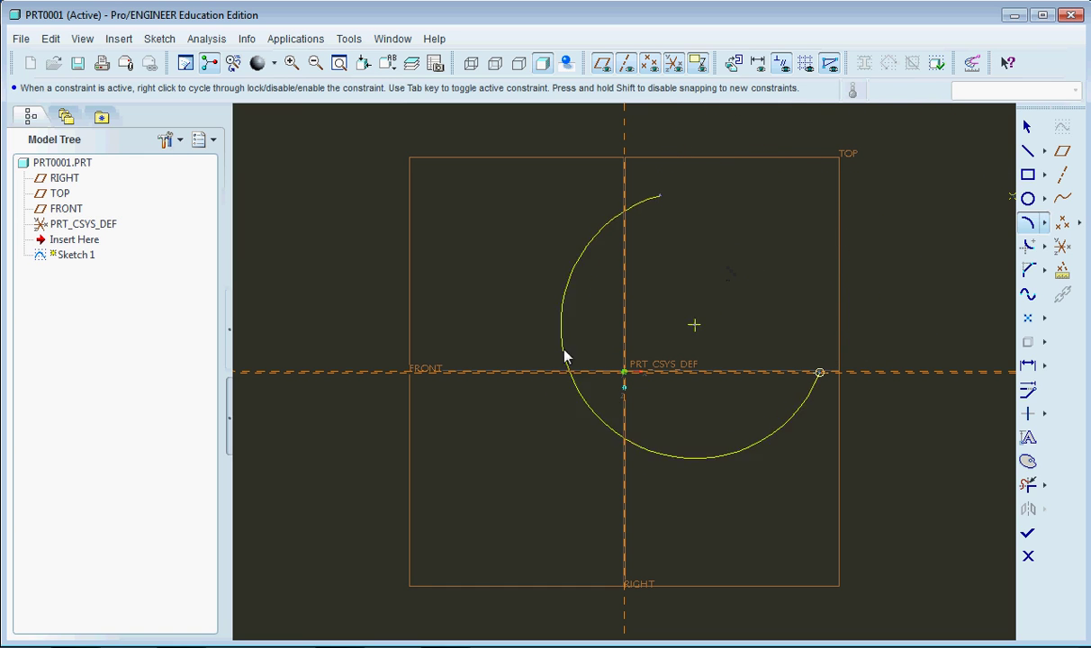
{"action": "left_click", "coordinate": [1027, 222]}
{"action": "left_click", "coordinate": [726, 294]}
{"action": "left_click", "coordinate": [810, 296]}
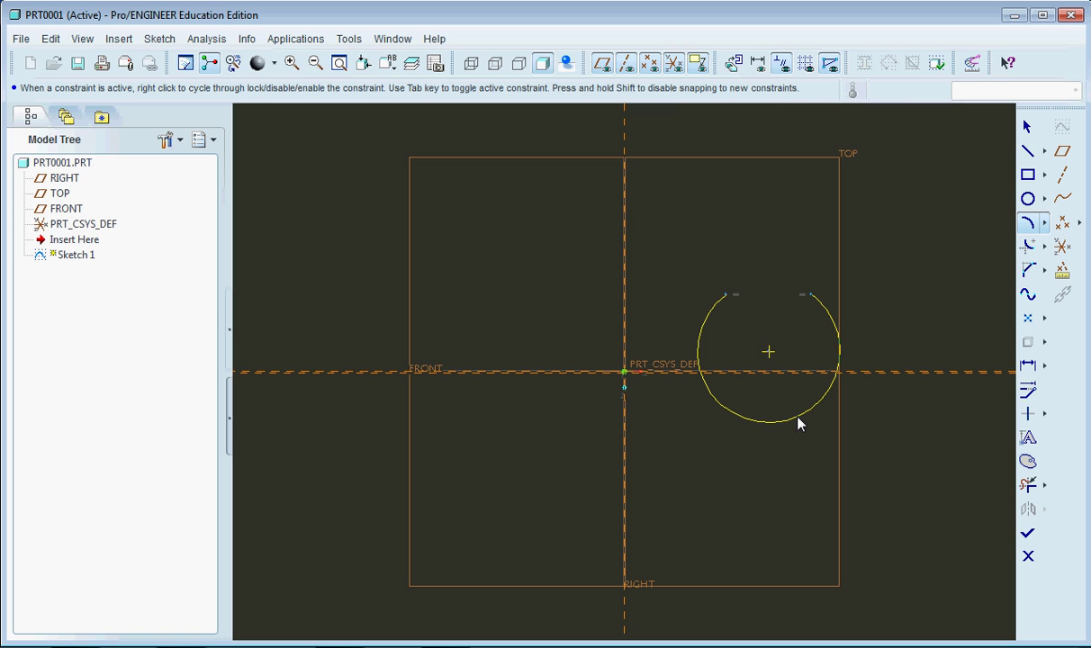
{"action": "left_click", "coordinate": [889, 372]}
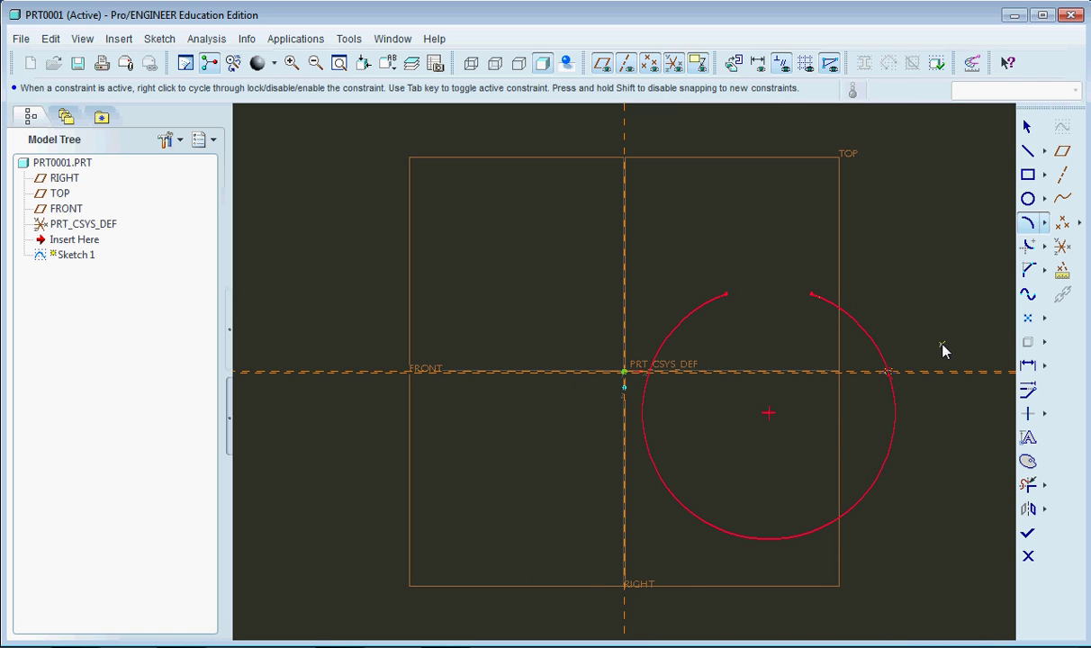
Switch the arc tool to the Concentric arc
{"action": "left_click", "coordinate": [1044, 225]}
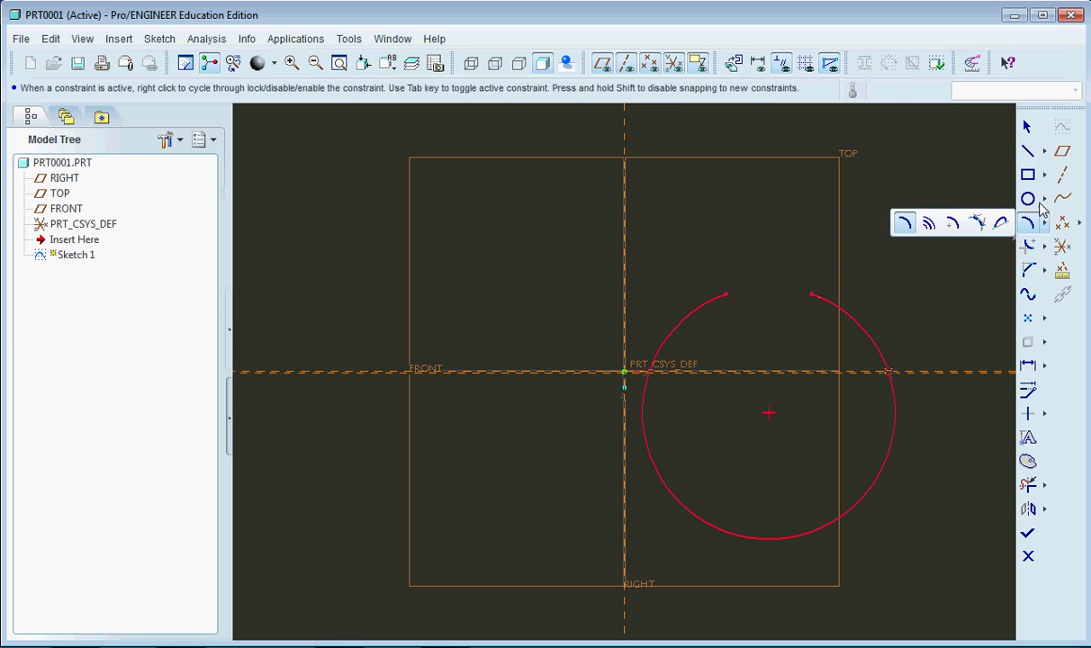
{"action": "left_click", "coordinate": [1045, 200]}
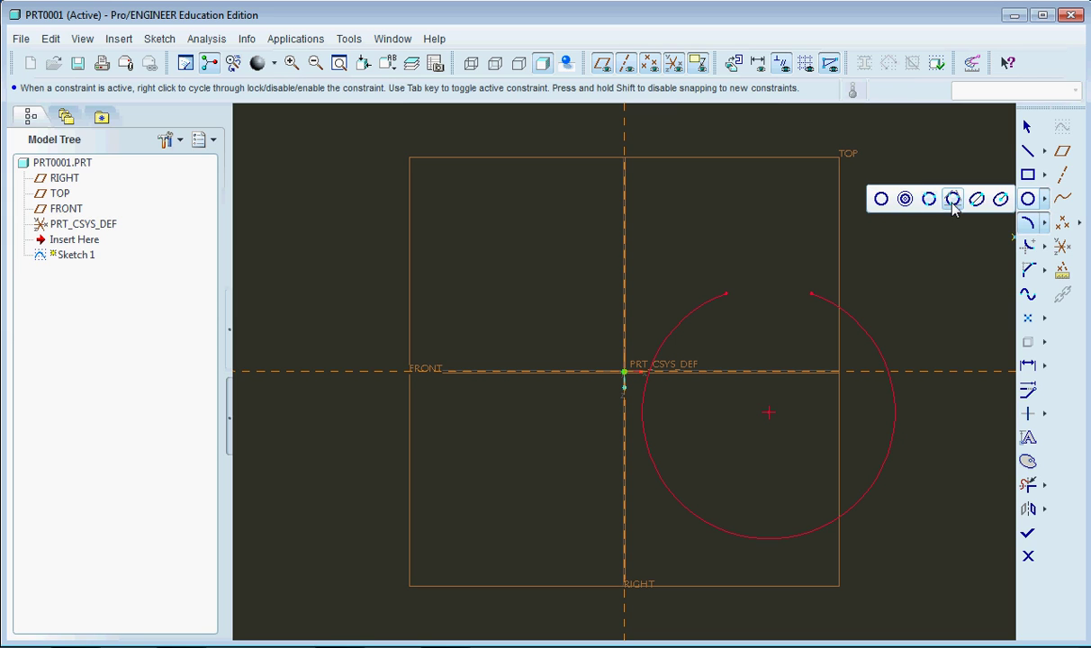
{"action": "left_click", "coordinate": [1044, 225]}
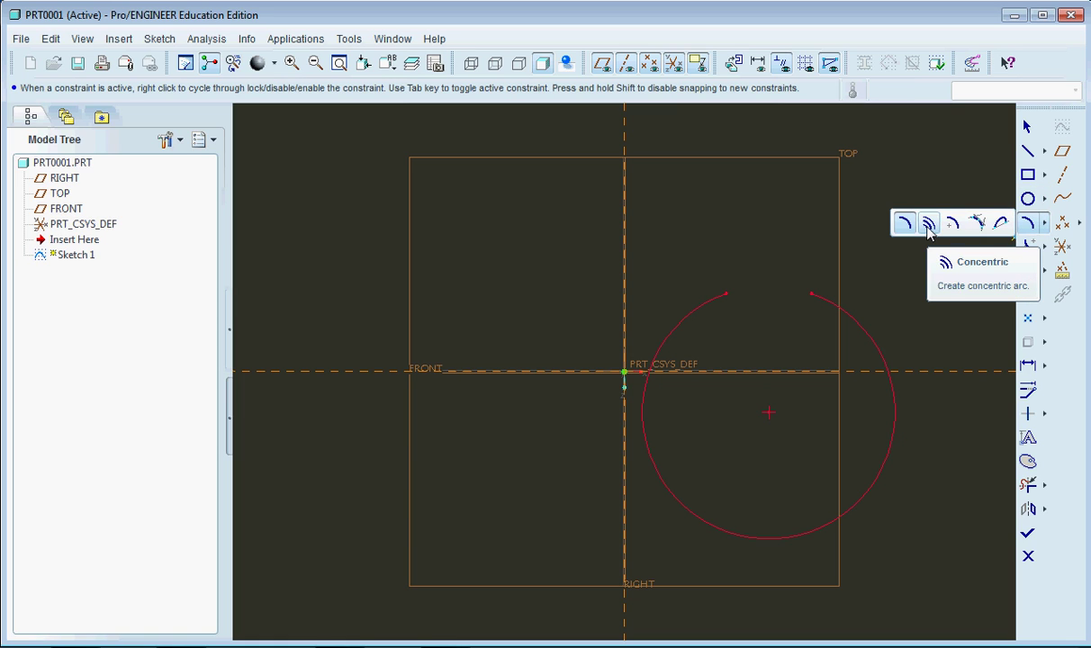
{"action": "left_click", "coordinate": [929, 225]}
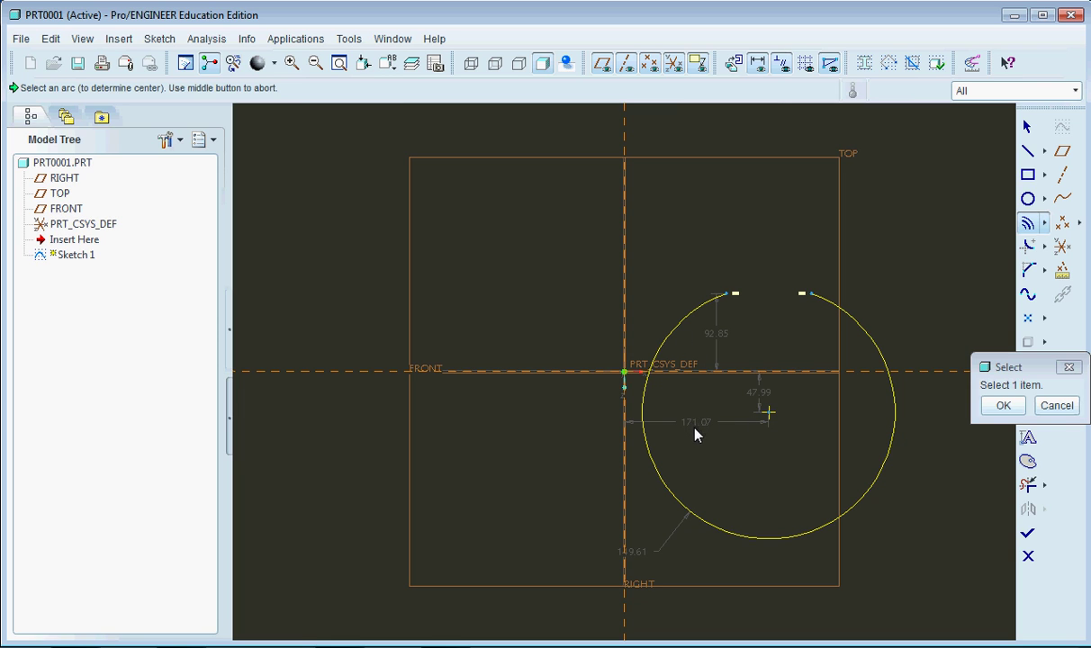
Pick the existing arc as reference and start a larger concentric arc at the upper left
{"action": "left_click", "coordinate": [851, 321]}
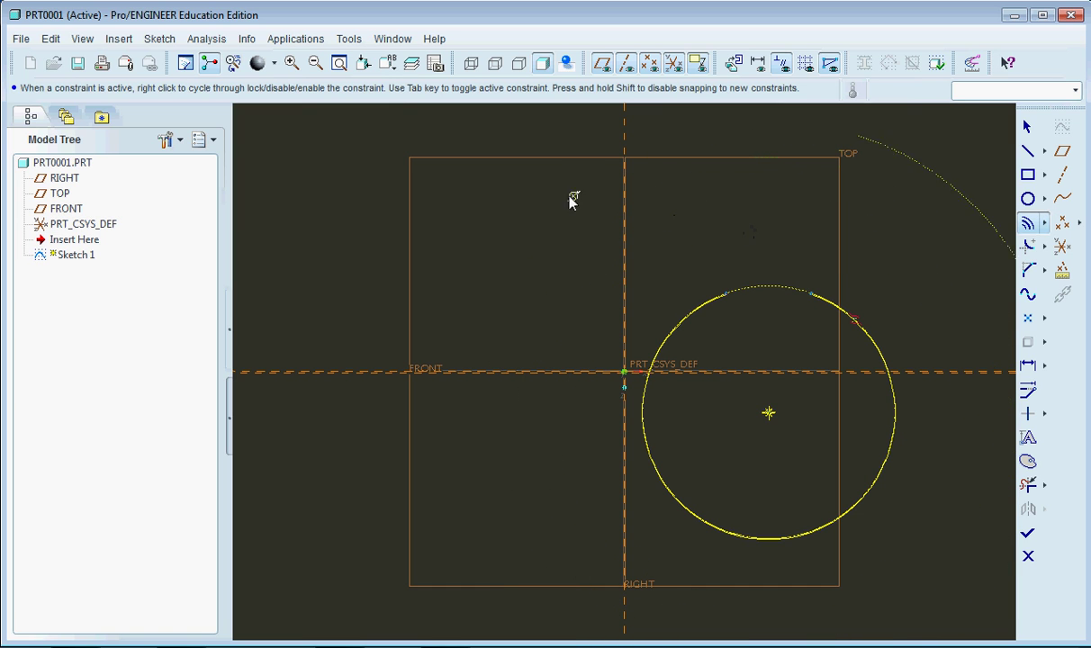
{"action": "middle_click", "coordinate": [769, 413]}
{"action": "left_click", "coordinate": [479, 261]}
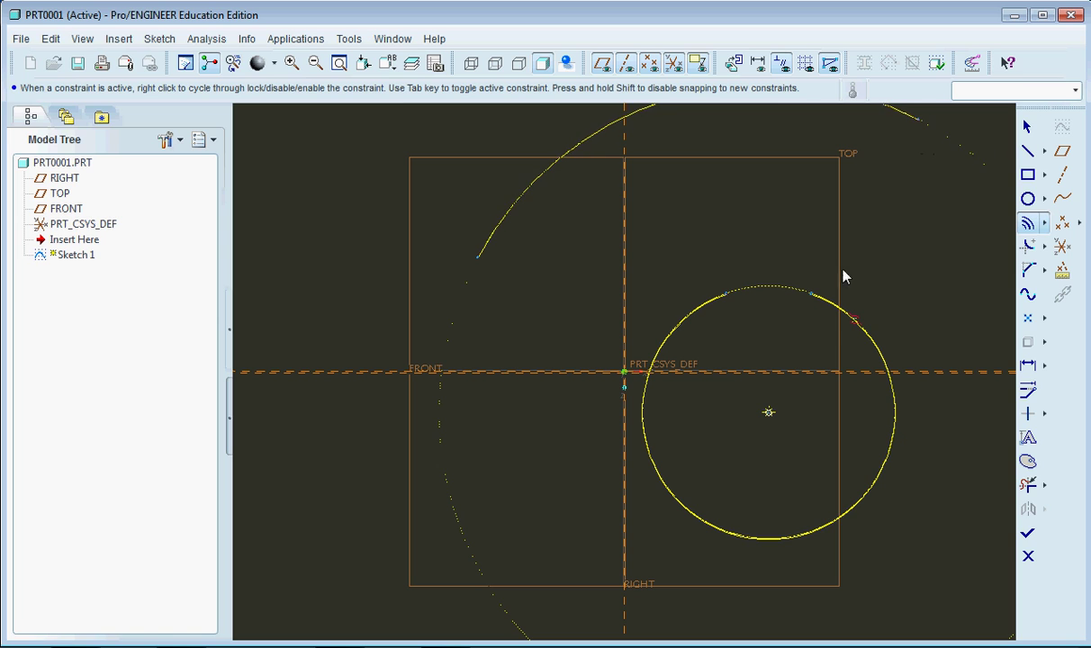
Finish the large arc, then add three more concentric arcs near the top, right and upper right
{"action": "left_click", "coordinate": [875, 177]}
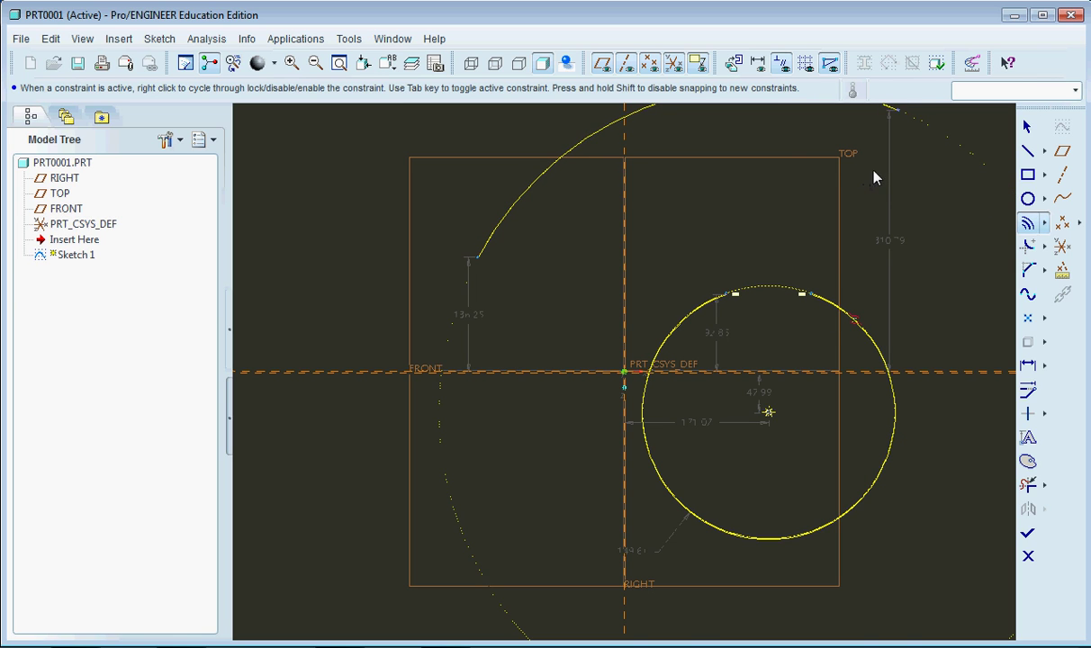
{"action": "left_click", "coordinate": [695, 197]}
{"action": "left_click", "coordinate": [536, 384]}
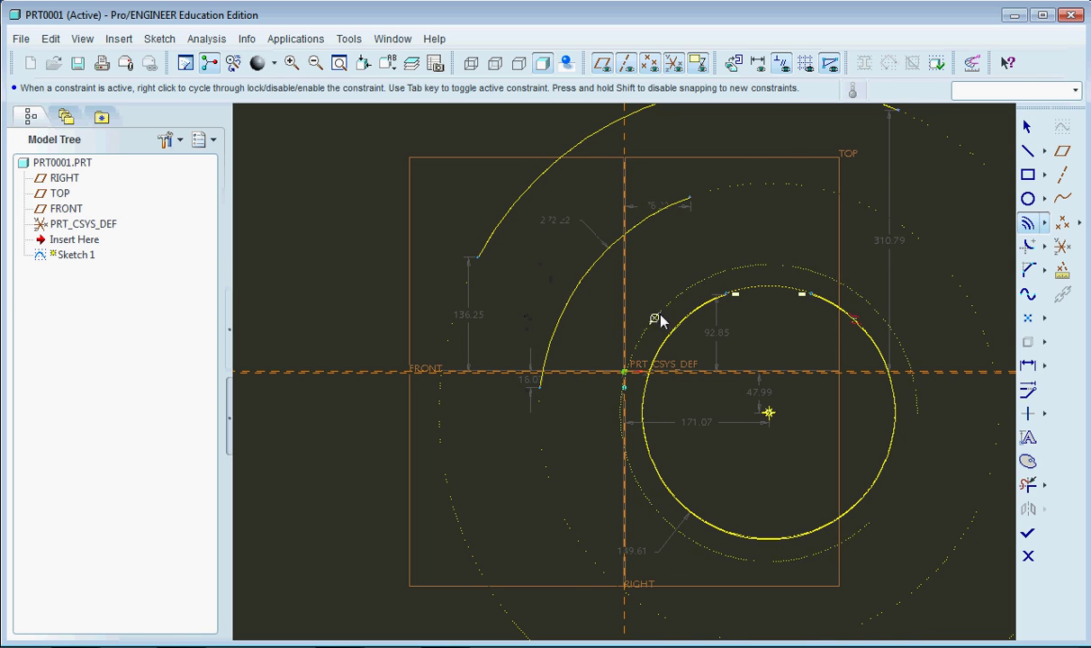
{"action": "left_click", "coordinate": [699, 279]}
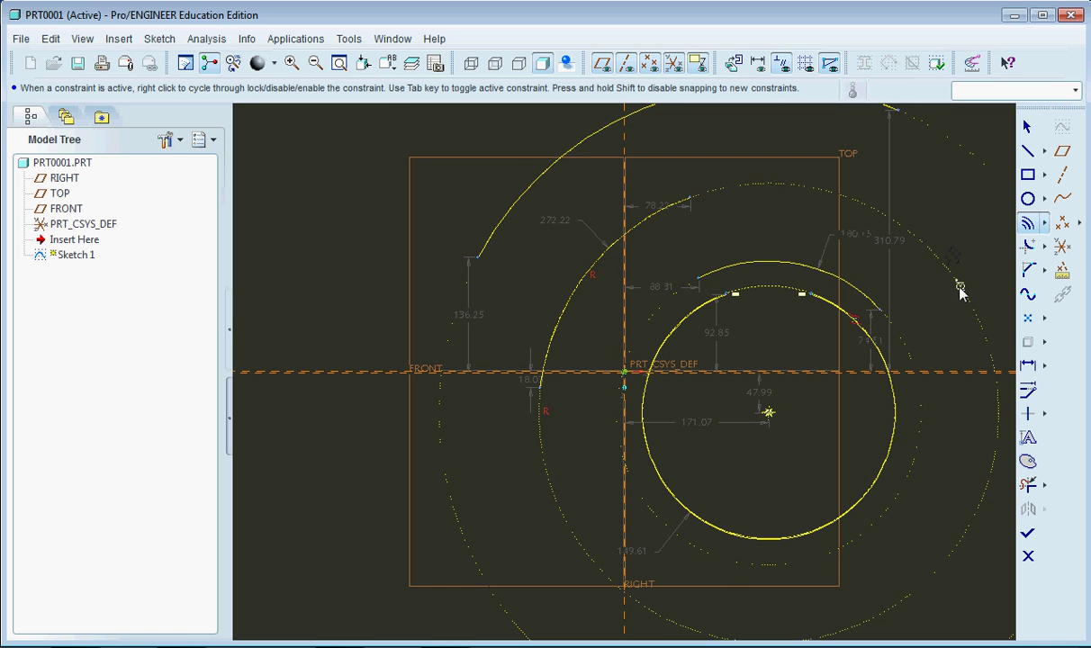
{"action": "left_click", "coordinate": [875, 346]}
{"action": "left_click", "coordinate": [734, 147]}
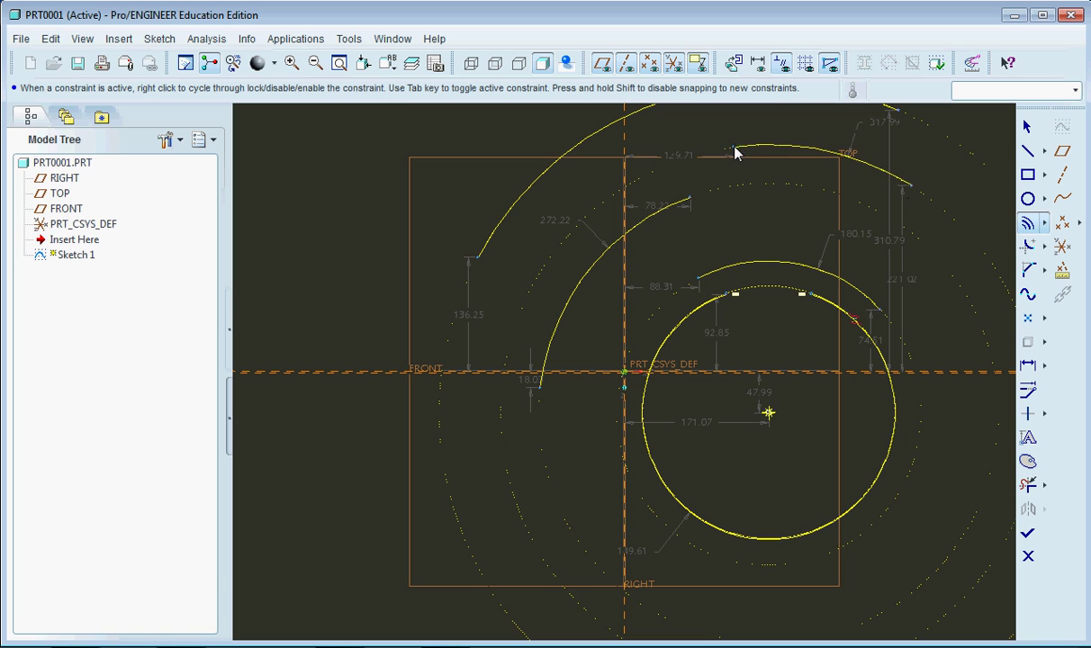
{"action": "left_click", "coordinate": [936, 154]}
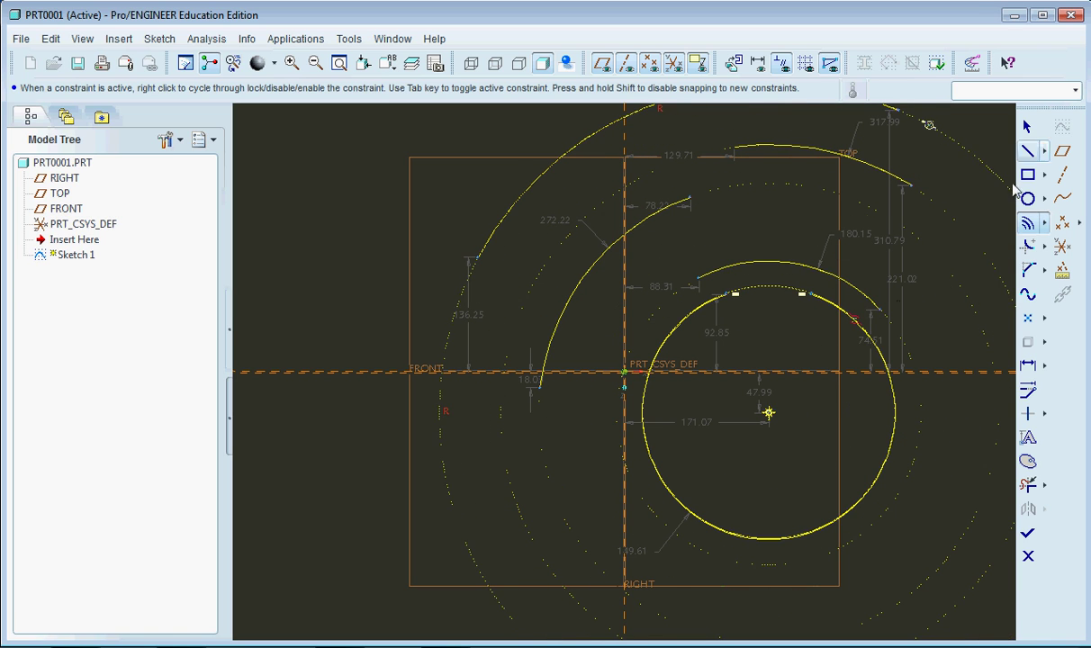
{"action": "left_click", "coordinate": [1029, 128]}
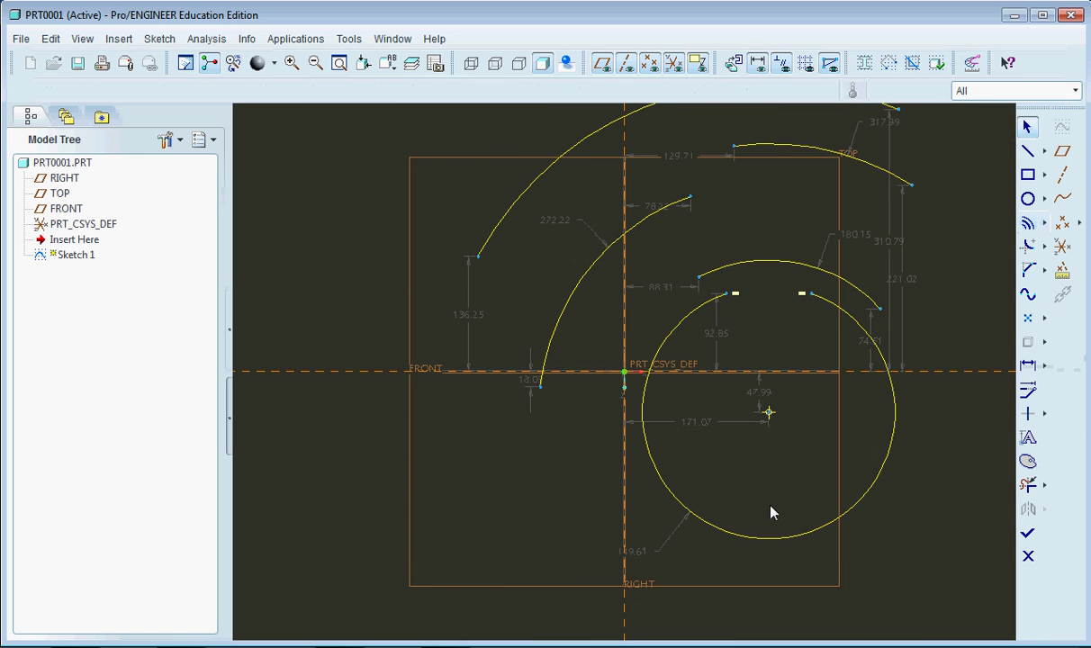
{"action": "mouse_move", "coordinate": [729, 358]}
{"action": "middle_mouse_down", "text": "shift"}
{"action": "mouse_move", "coordinate": [630, 402]}
{"action": "mouse_move", "coordinate": [637, 411]}
{"action": "middle_mouse_up", "text": "shift"}
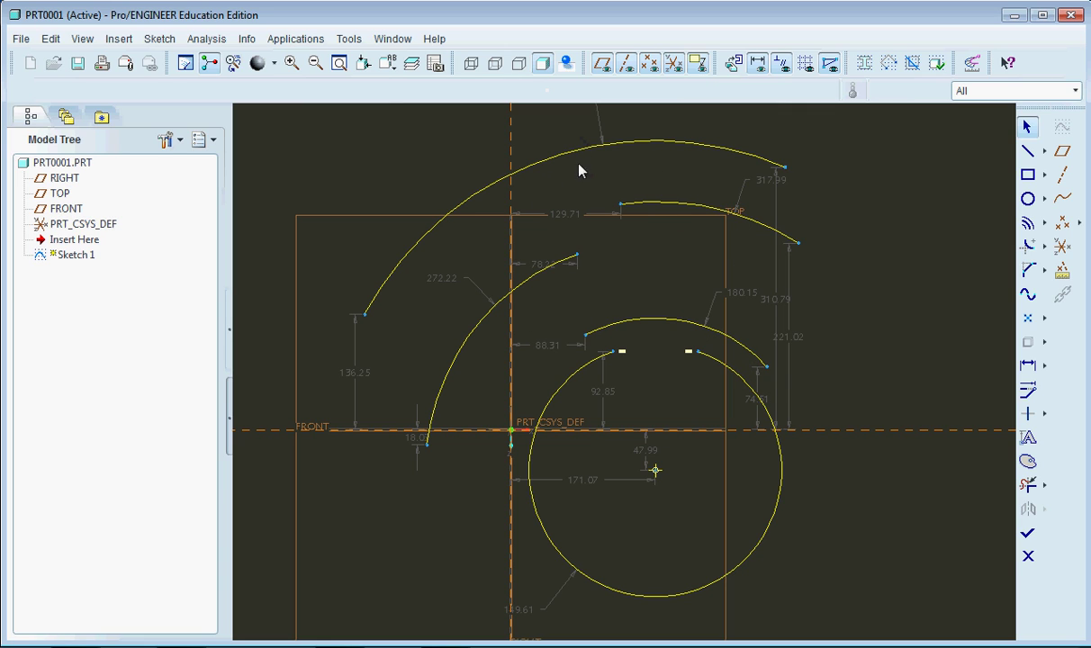
Draw a Center and Ends arc centred right of the circle, curving down the far right
{"action": "left_click", "coordinate": [1045, 226]}
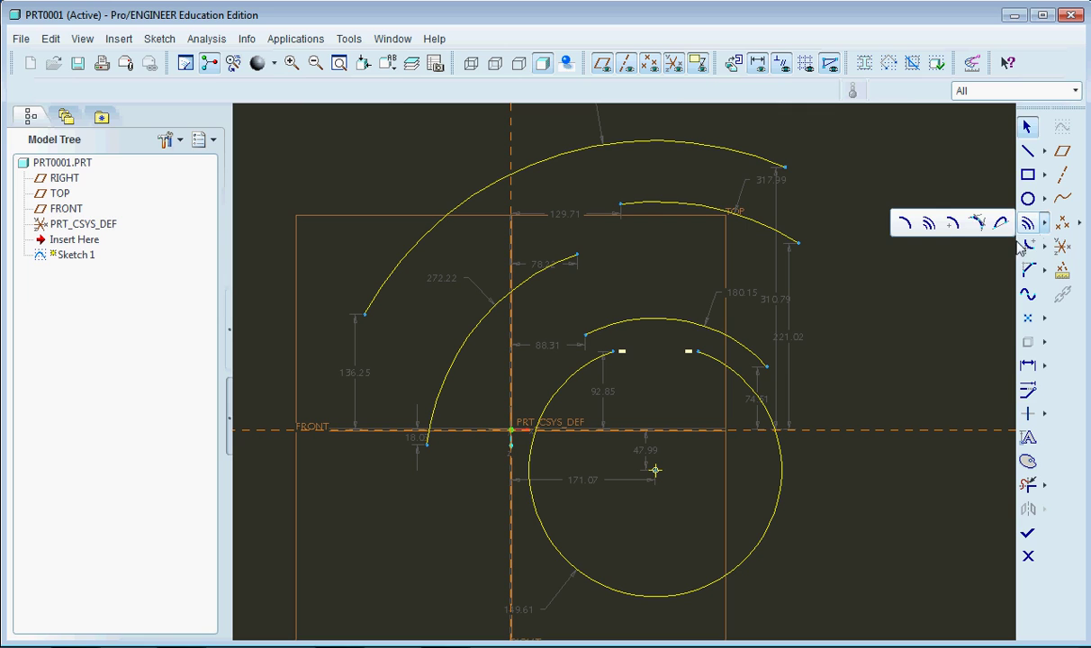
{"action": "left_click", "coordinate": [952, 225]}
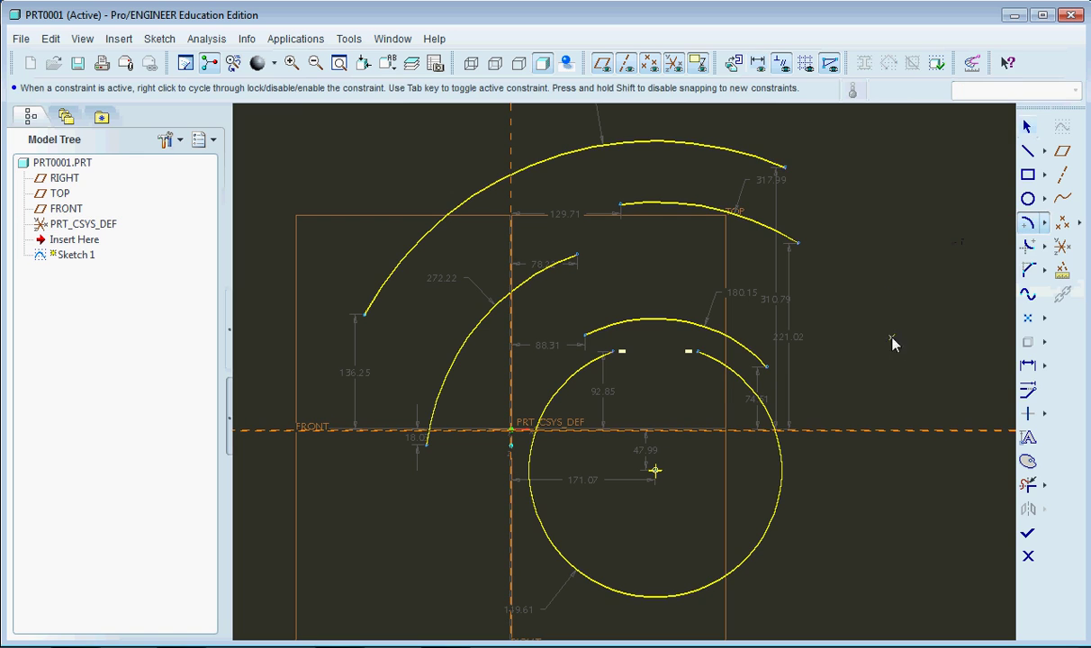
{"action": "middle_click_drag", "start_coordinate": [869, 364], "coordinate": [780, 325], "text": "shift"}
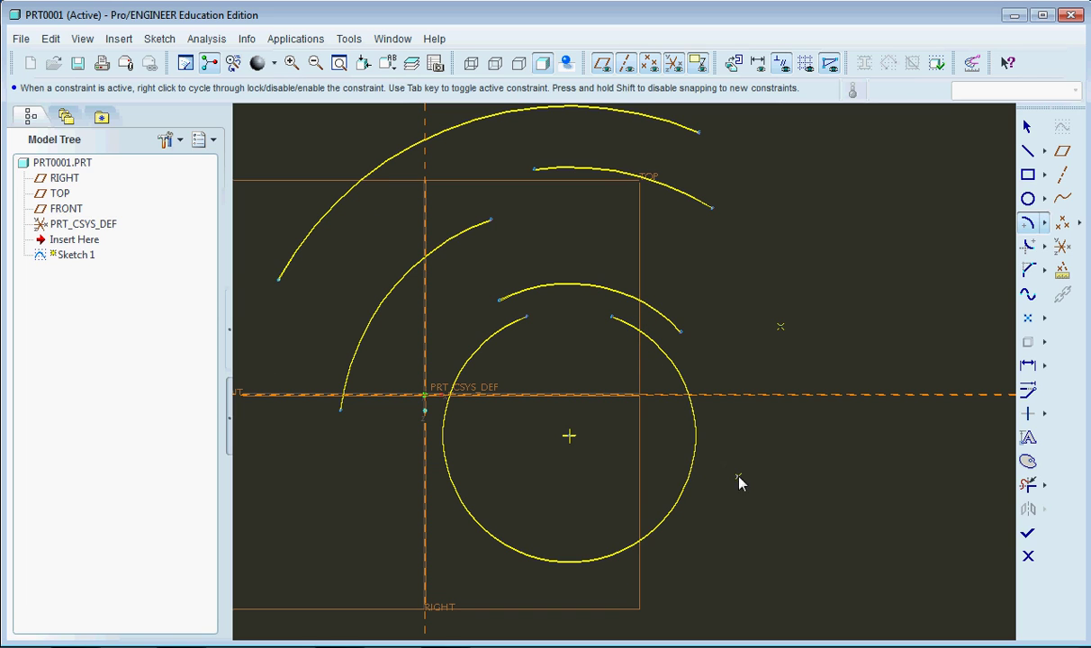
{"action": "left_click", "coordinate": [841, 267]}
{"action": "left_click", "coordinate": [923, 142]}
{"action": "left_click", "coordinate": [967, 347]}
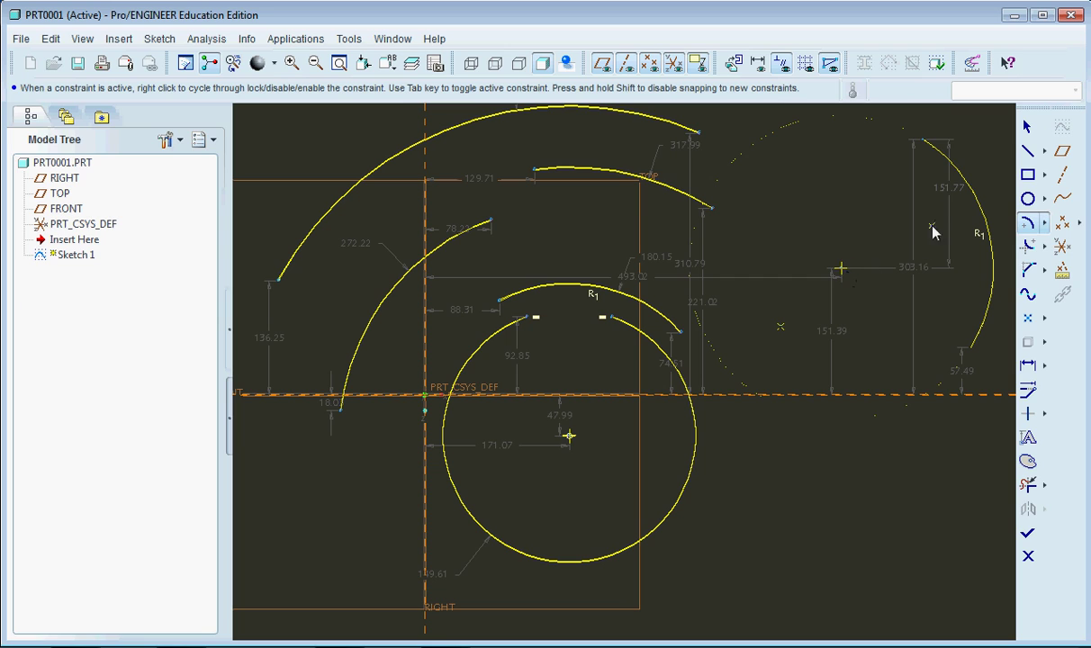
{"action": "left_click", "coordinate": [979, 210]}
{"action": "left_click", "coordinate": [1044, 223]}
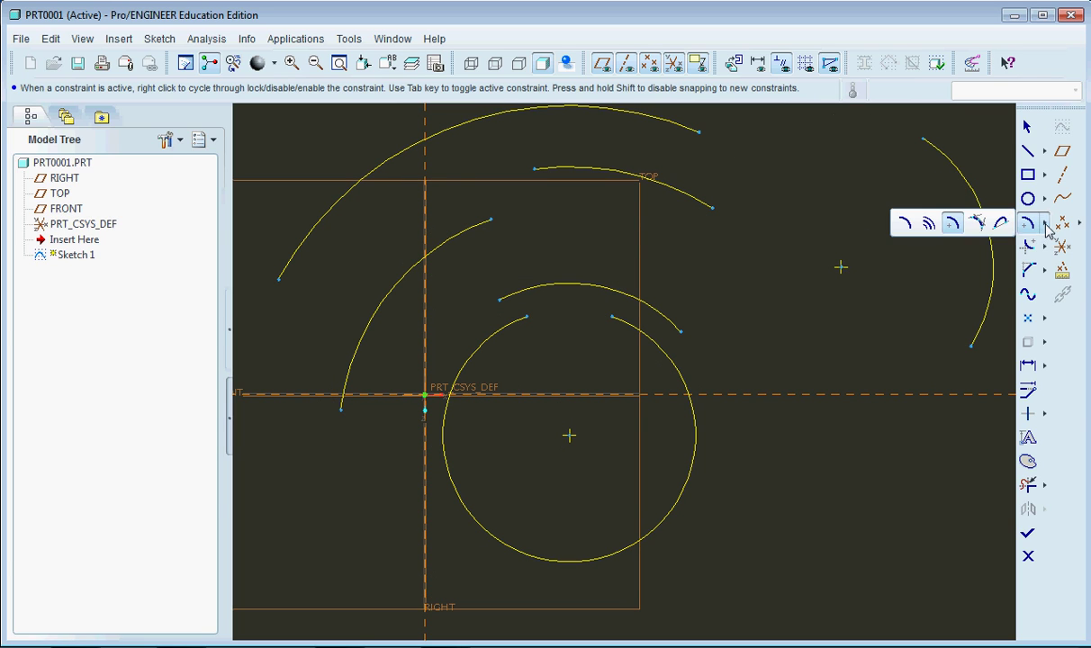
{"action": "left_click", "coordinate": [1028, 488]}
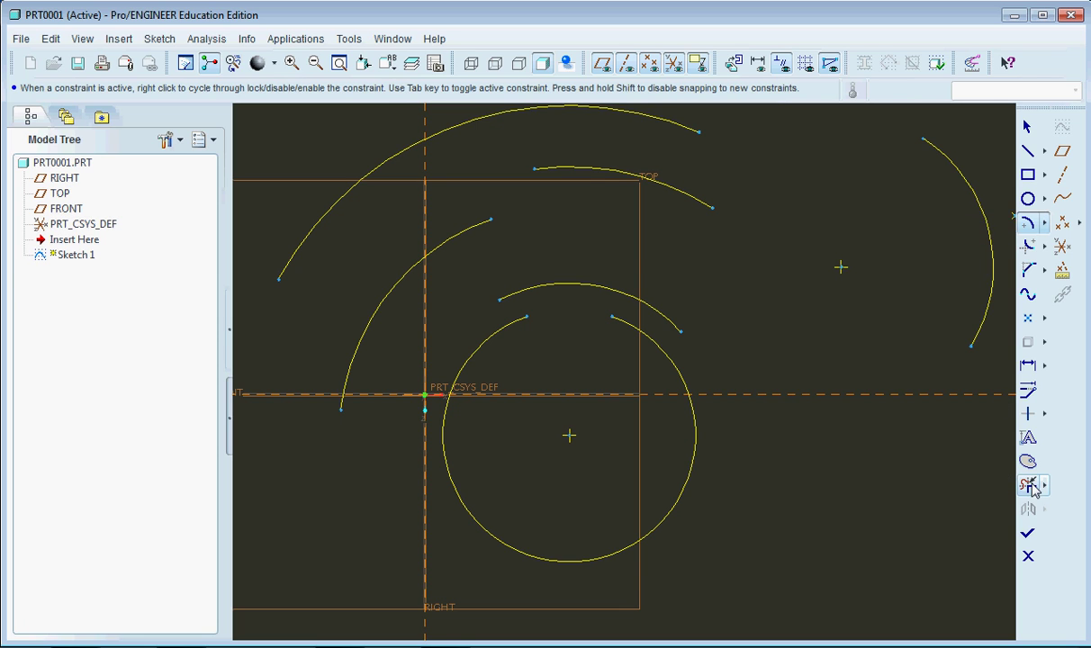
{"action": "mouse_move", "coordinate": [995, 225]}
{"action": "left_mouse_down"}
{"action": "mouse_move", "coordinate": [811, 186]}
{"action": "mouse_move", "coordinate": [584, 96]}
{"action": "left_mouse_up"}
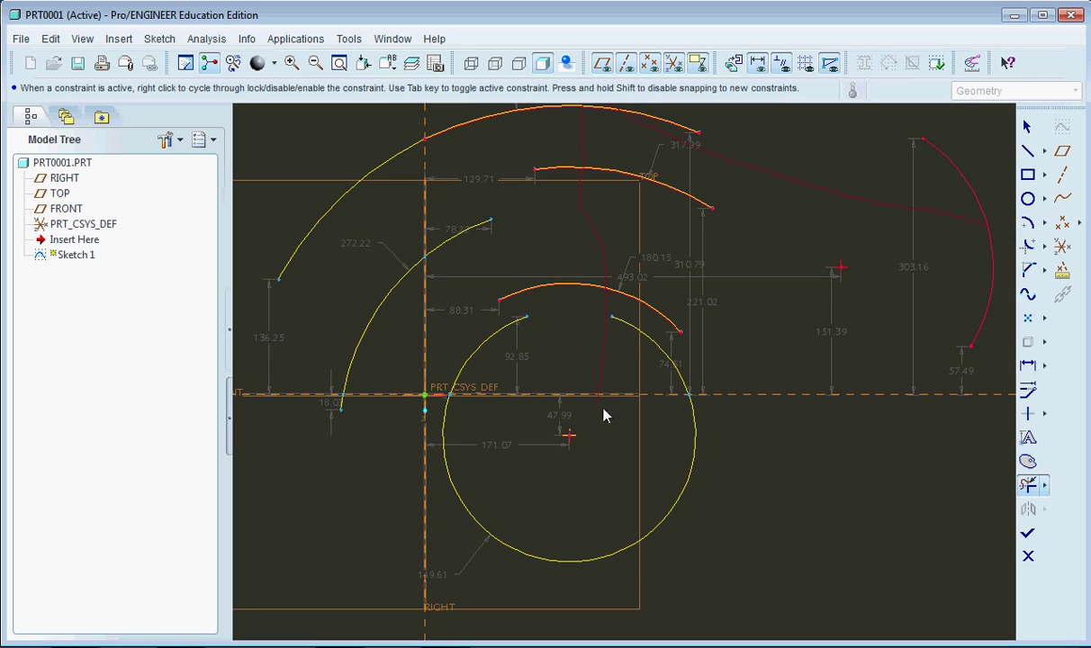
{"action": "left_click_drag", "start_coordinate": [603, 415], "coordinate": [426, 483]}
{"action": "left_click_drag", "start_coordinate": [434, 426], "coordinate": [433, 319]}
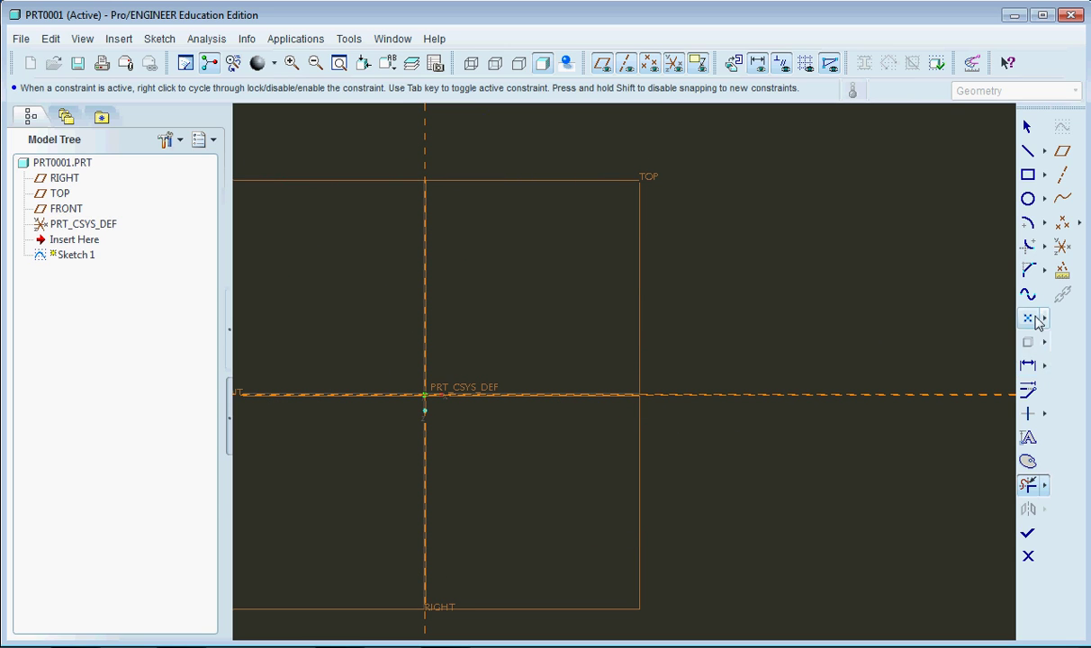
{"action": "left_click", "coordinate": [1045, 225]}
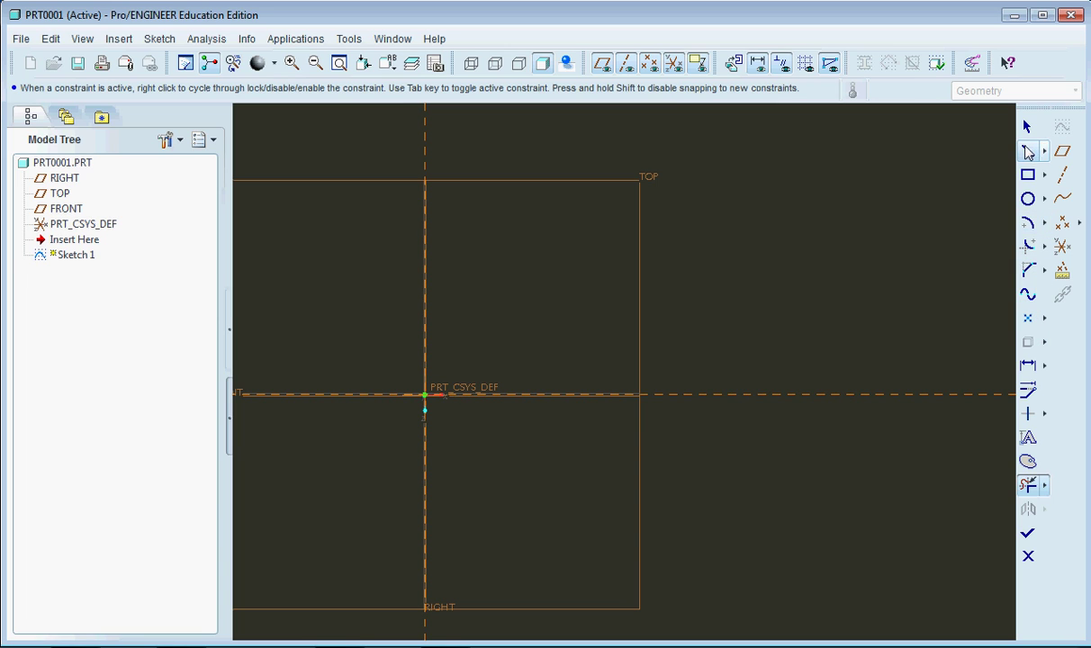
Draw a chain of connected straight lines to the right of the origin
{"action": "left_click", "coordinate": [1028, 152]}
{"action": "left_click", "coordinate": [864, 345]}
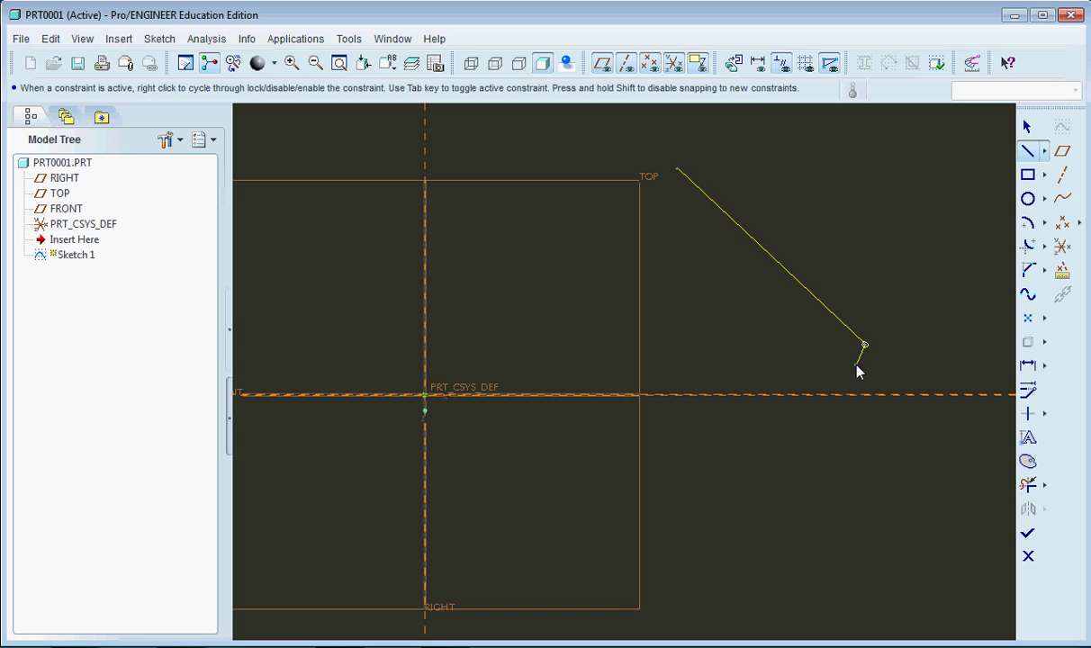
{"action": "left_click", "coordinate": [877, 517]}
{"action": "left_click", "coordinate": [677, 620]}
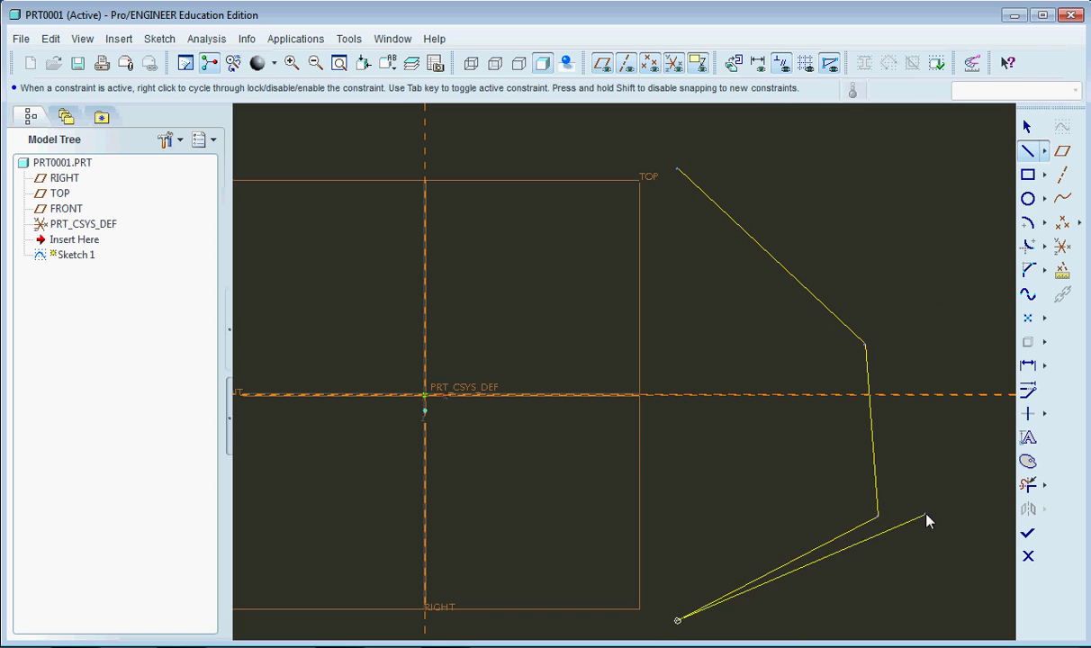
Try a 3-Tangent arc on the top sloped and right steep lines, then cancel it
{"action": "left_click", "coordinate": [1044, 225]}
{"action": "left_click", "coordinate": [949, 213]}
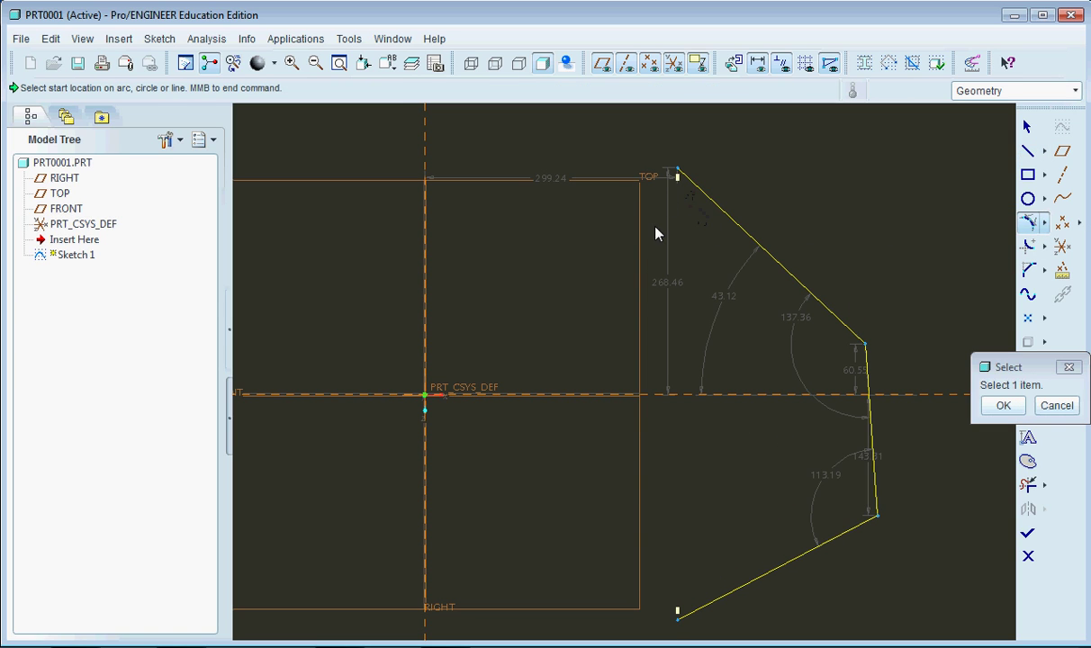
{"action": "left_click", "coordinate": [725, 214]}
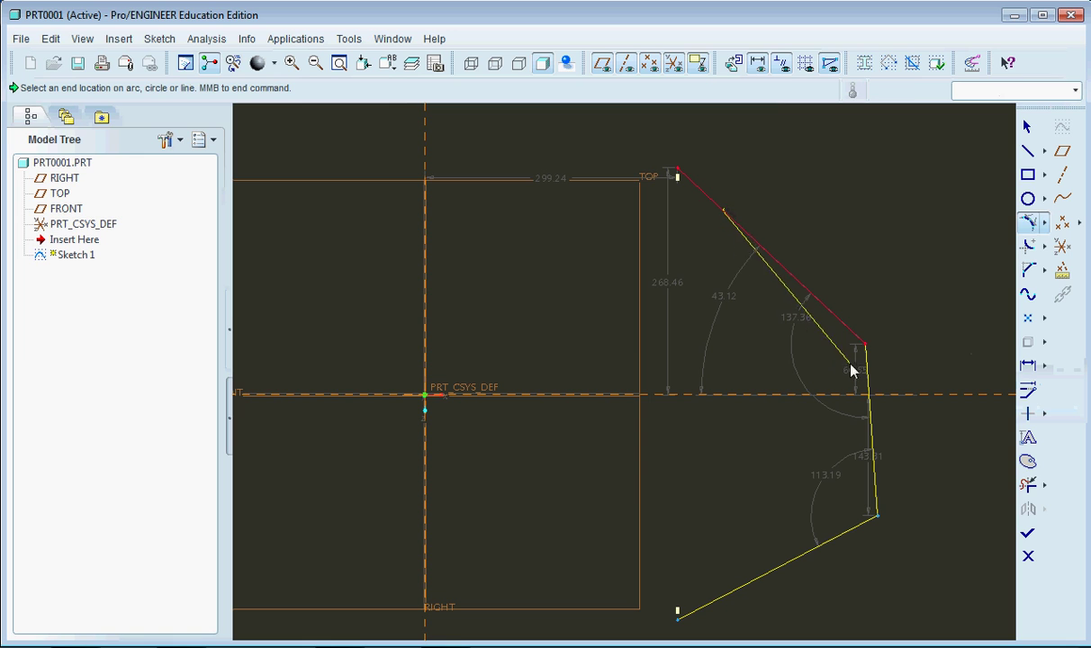
{"action": "left_click", "coordinate": [870, 438]}
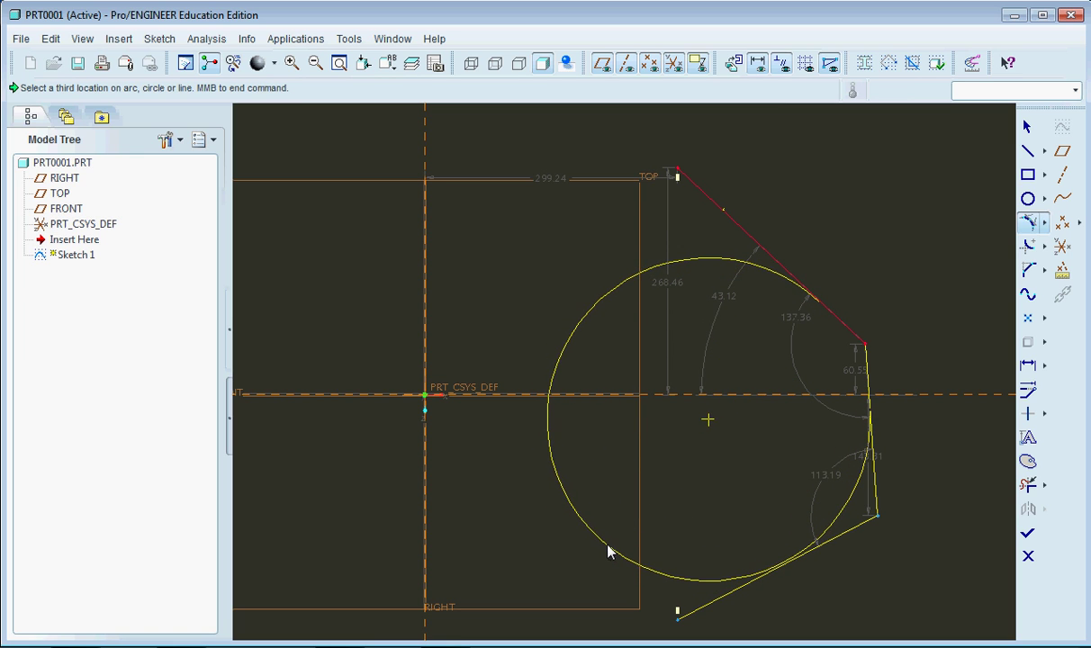
{"action": "middle_click", "coordinate": [609, 553]}
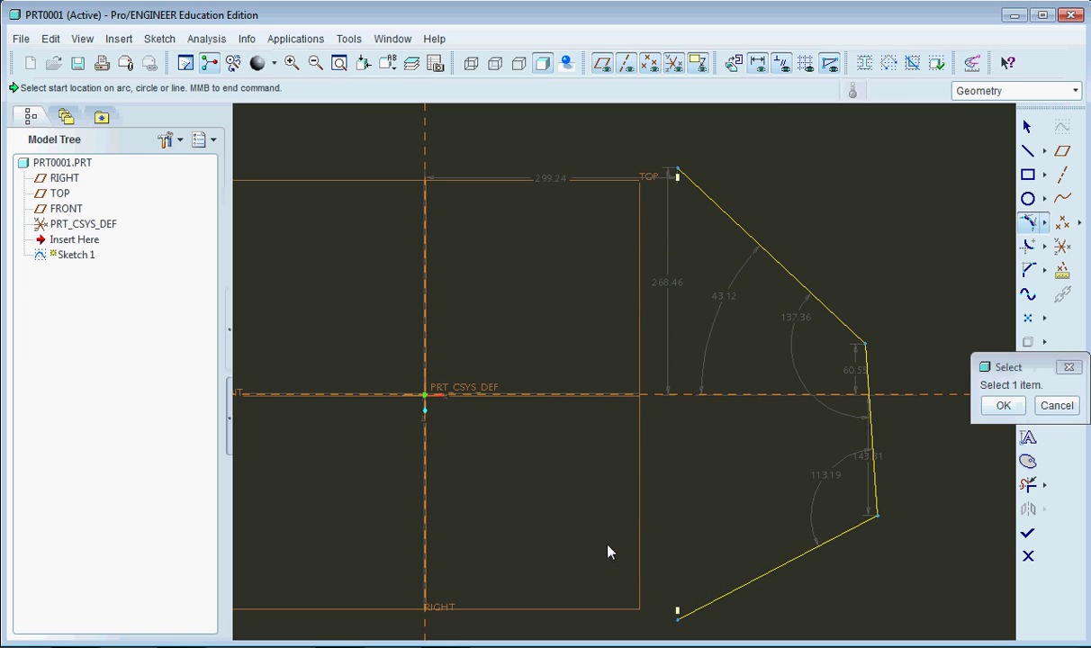
{"action": "left_click", "coordinate": [1058, 406]}
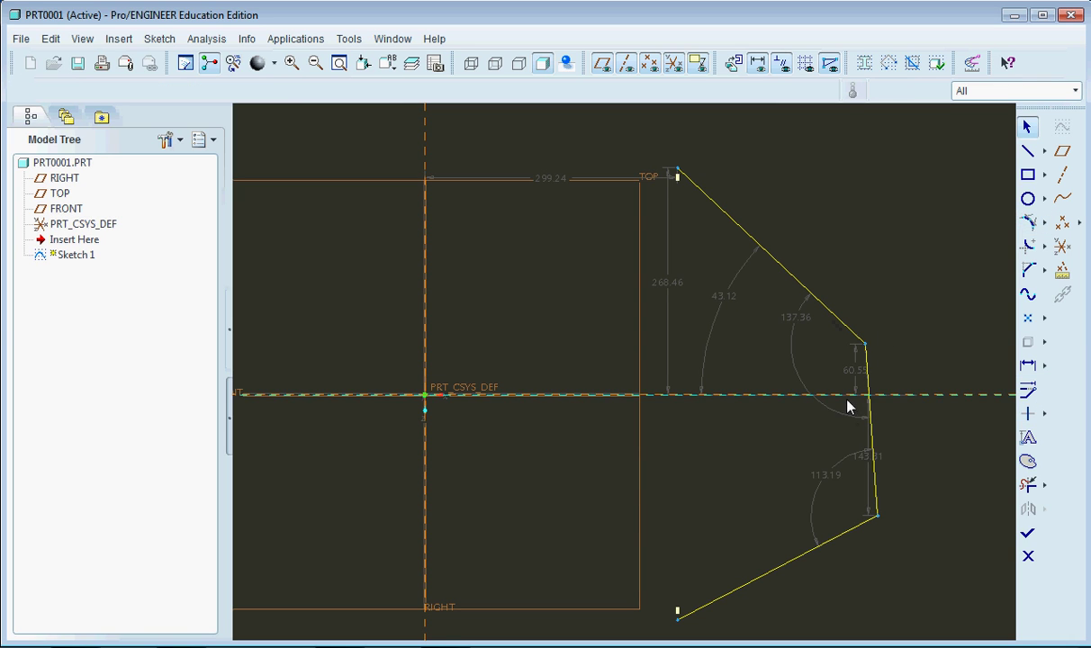
{"action": "middle_click_drag", "start_coordinate": [847, 407], "coordinate": [765, 333], "text": "shift"}
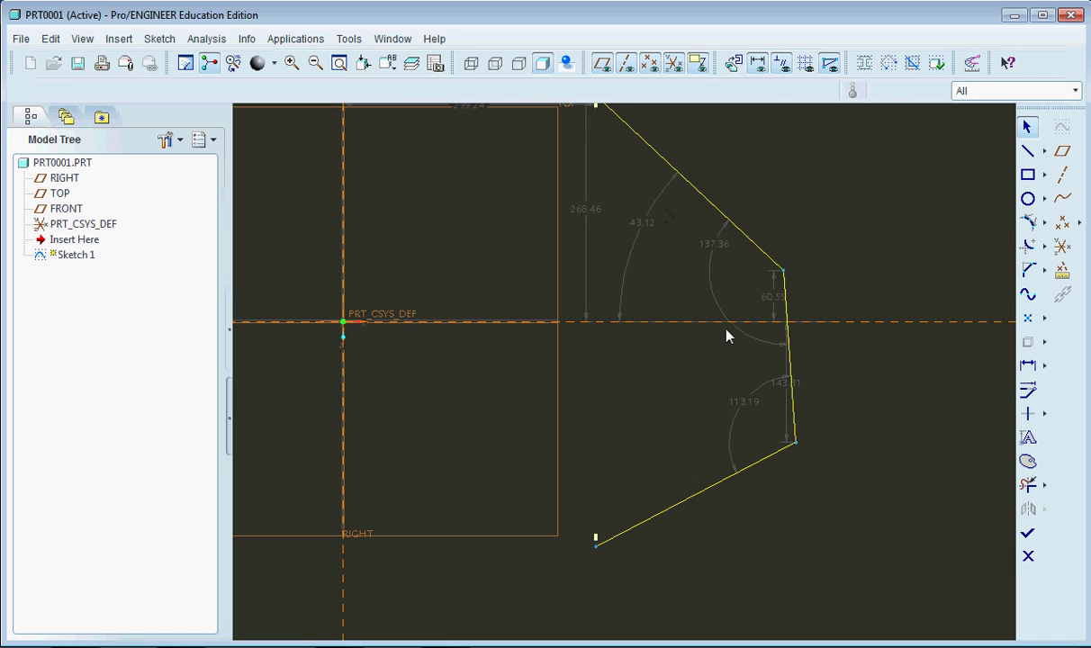
Sketch a conic curve with its right endpoint below the origin and shoulder point near the top
{"action": "left_click", "coordinate": [1045, 225]}
{"action": "left_click", "coordinate": [1045, 225]}
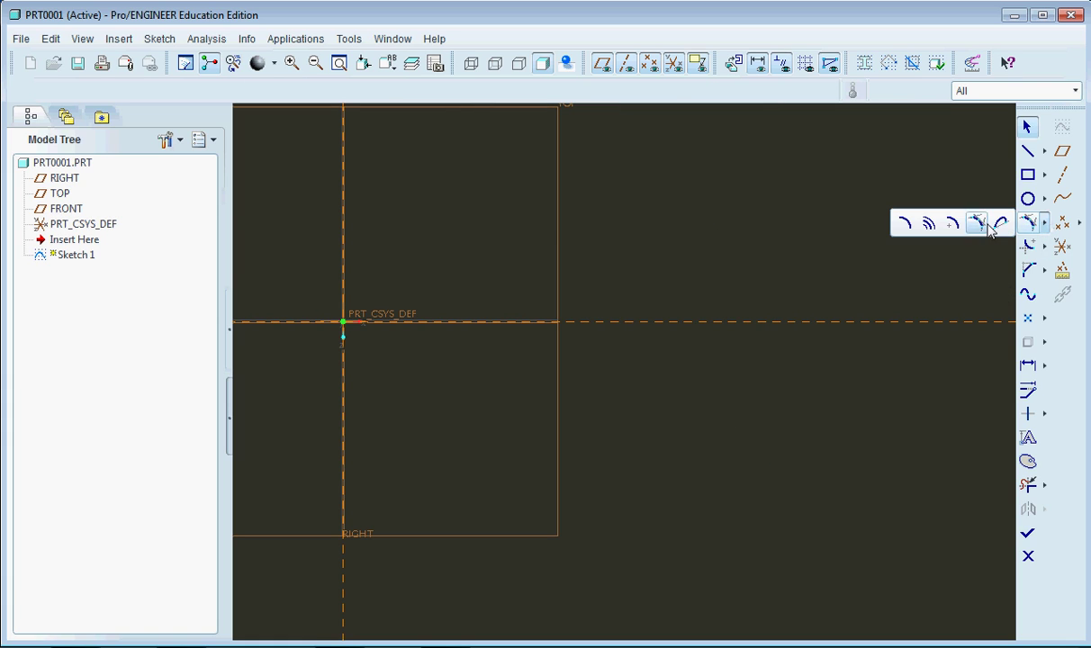
{"action": "left_click", "coordinate": [996, 222]}
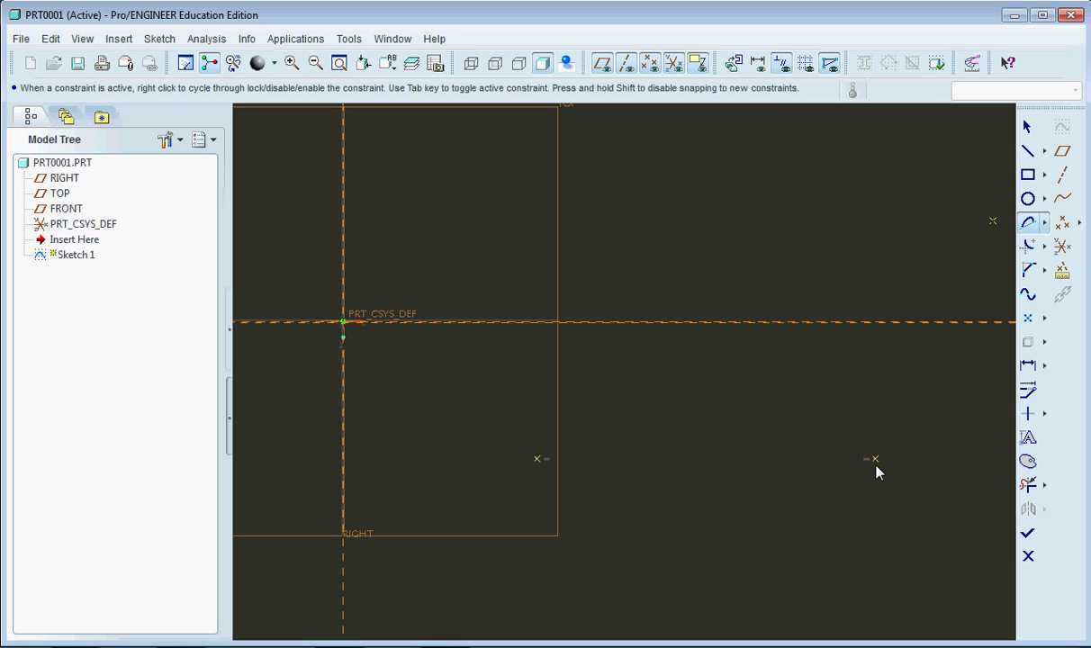
{"action": "left_click", "coordinate": [875, 464]}
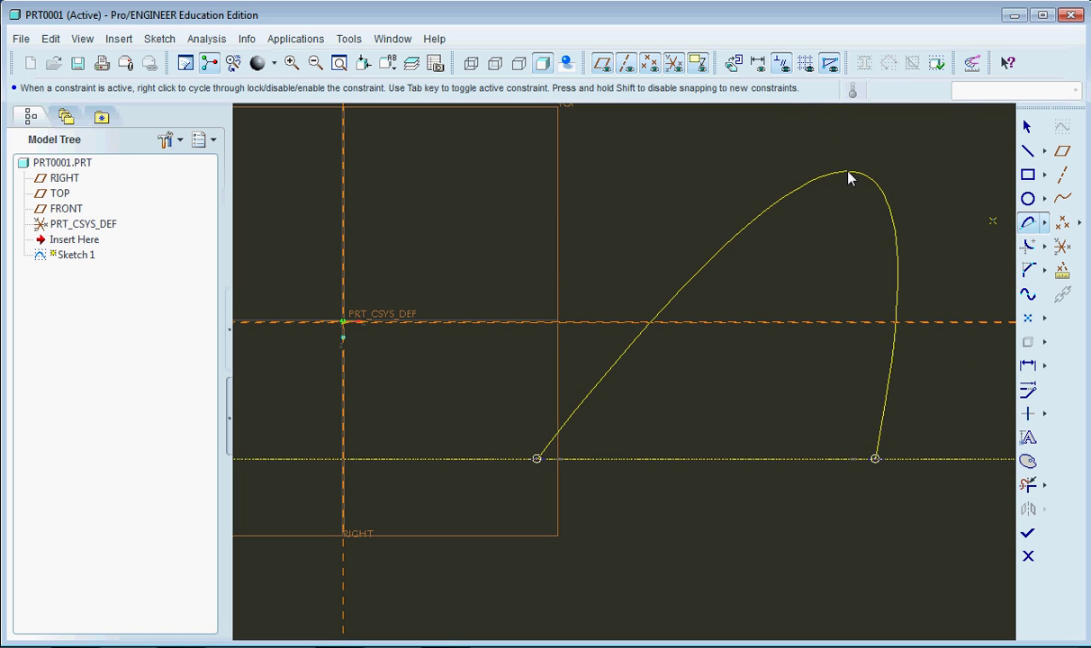
{"action": "middle_click", "coordinate": [846, 178]}
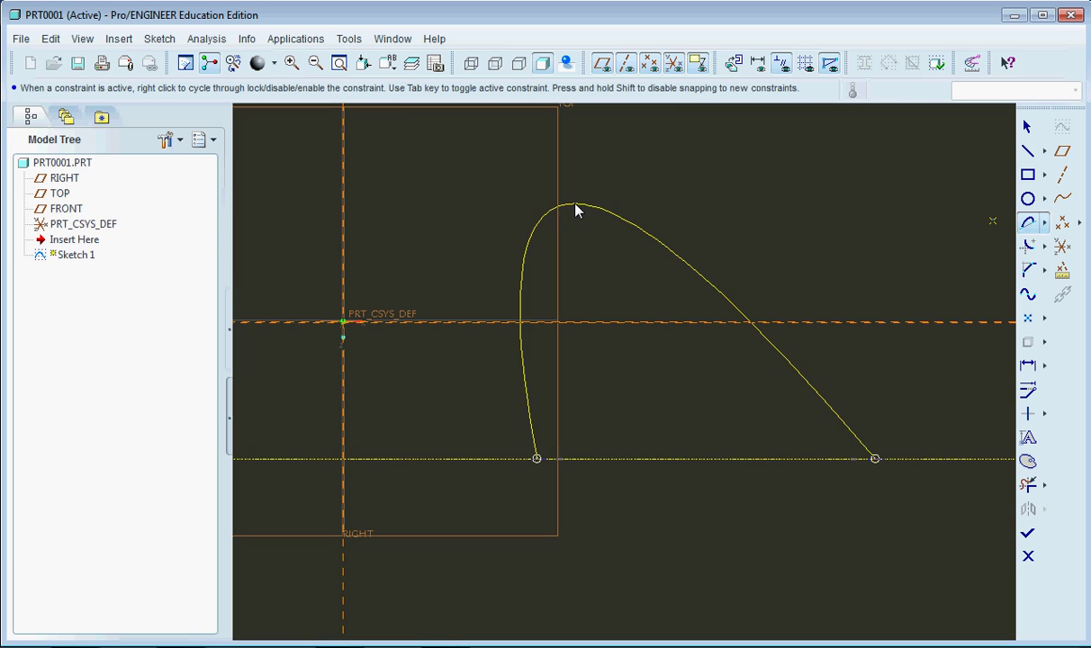
{"action": "left_click", "coordinate": [577, 209]}
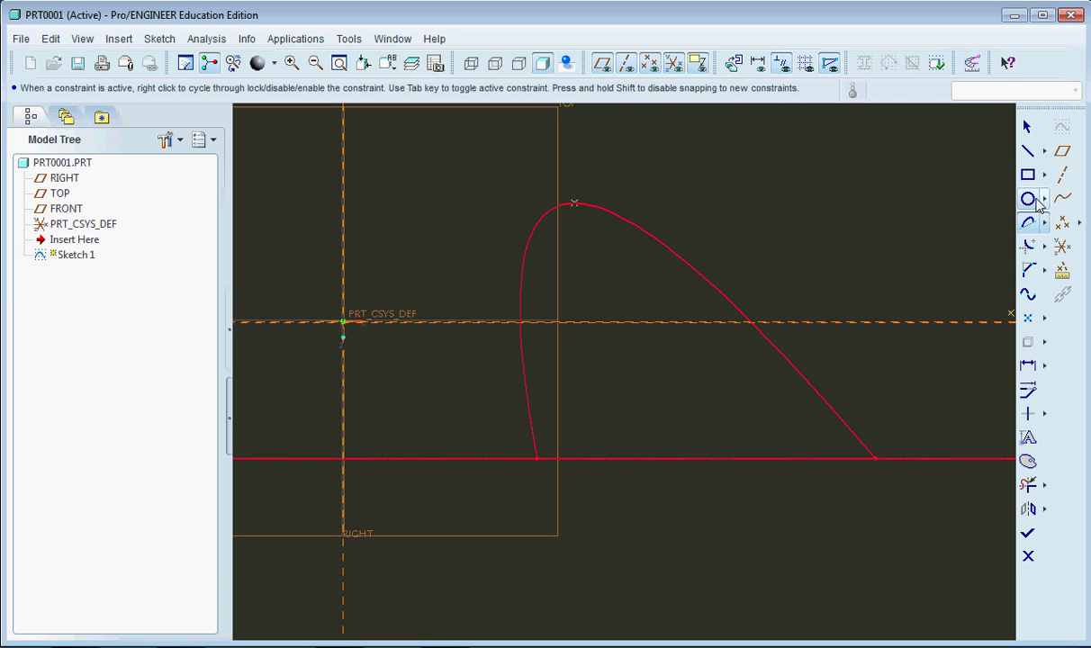
Discard the conic sketch and start a Revolve sketched on the TOP plane
{"action": "left_click", "coordinate": [1028, 555]}
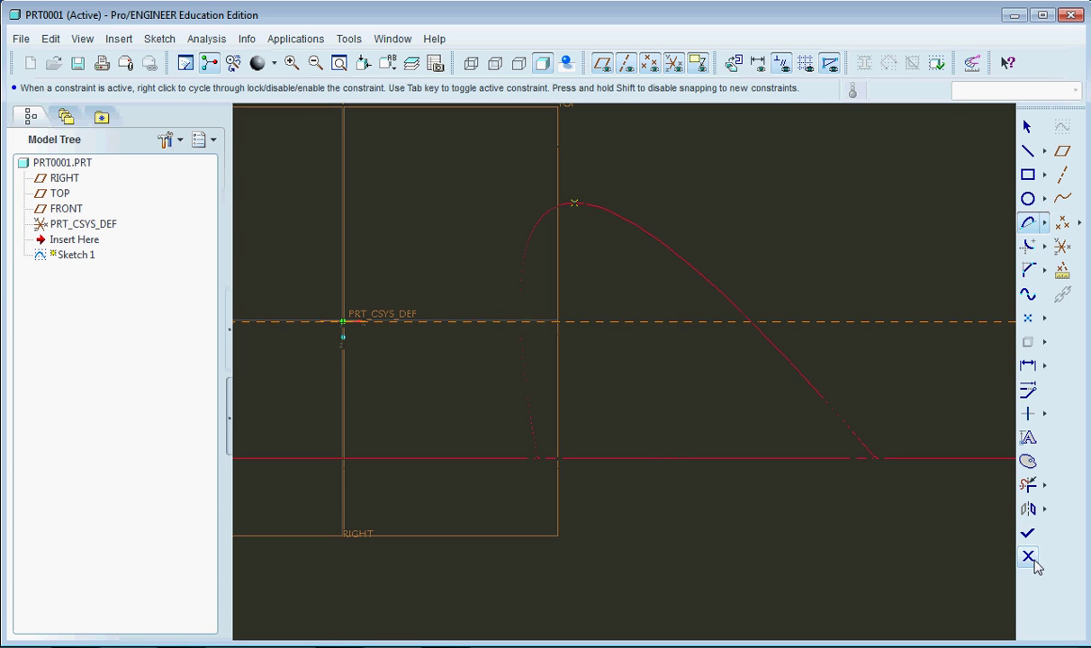
{"action": "left_click", "coordinate": [513, 369]}
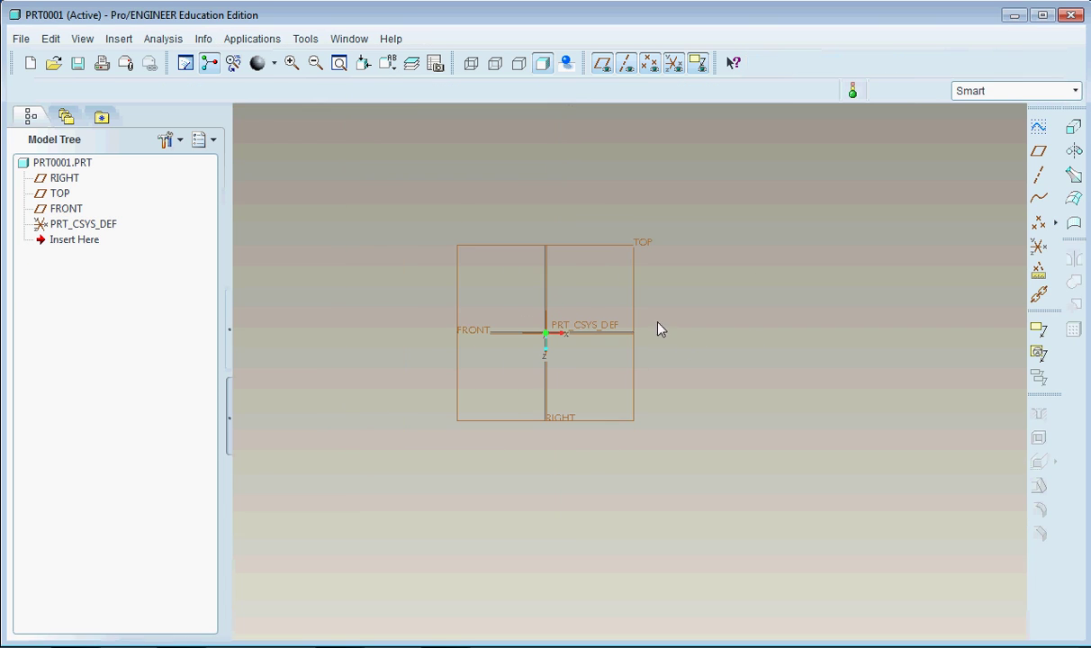
{"action": "left_click", "coordinate": [1074, 151]}
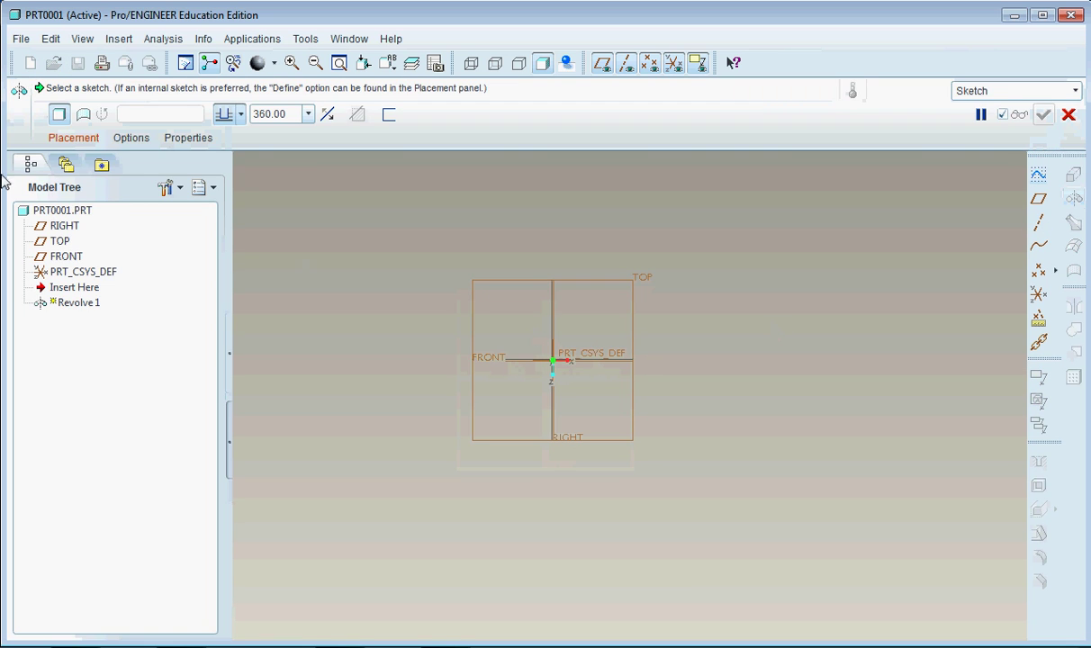
{"action": "left_click", "coordinate": [74, 138]}
{"action": "left_click", "coordinate": [167, 191]}
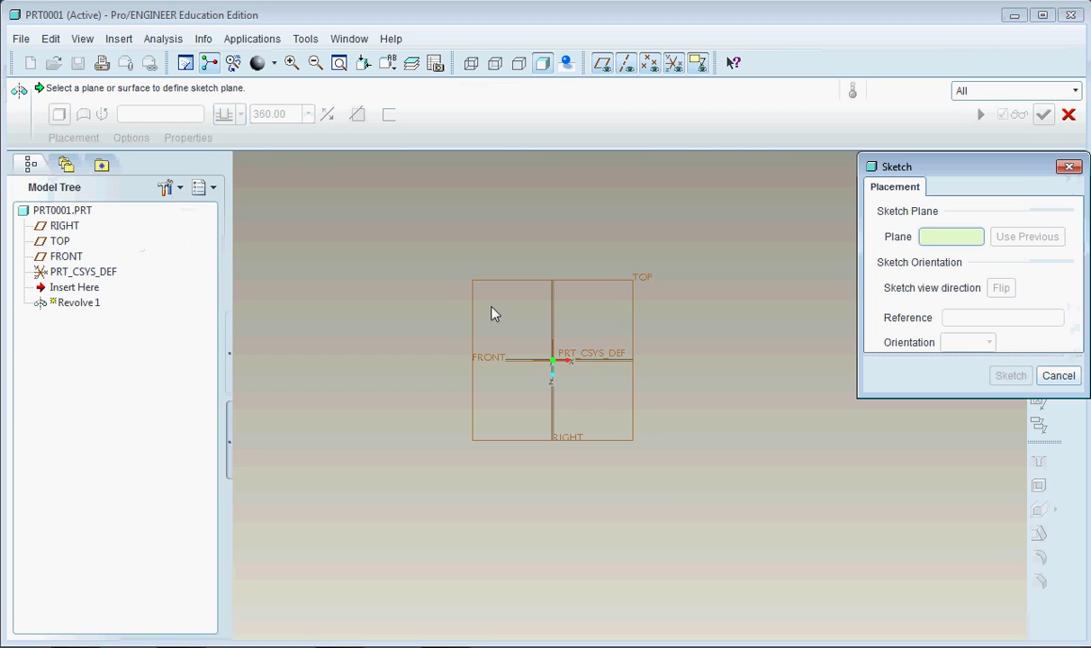
{"action": "left_click", "coordinate": [573, 287]}
{"action": "left_click", "coordinate": [1006, 375]}
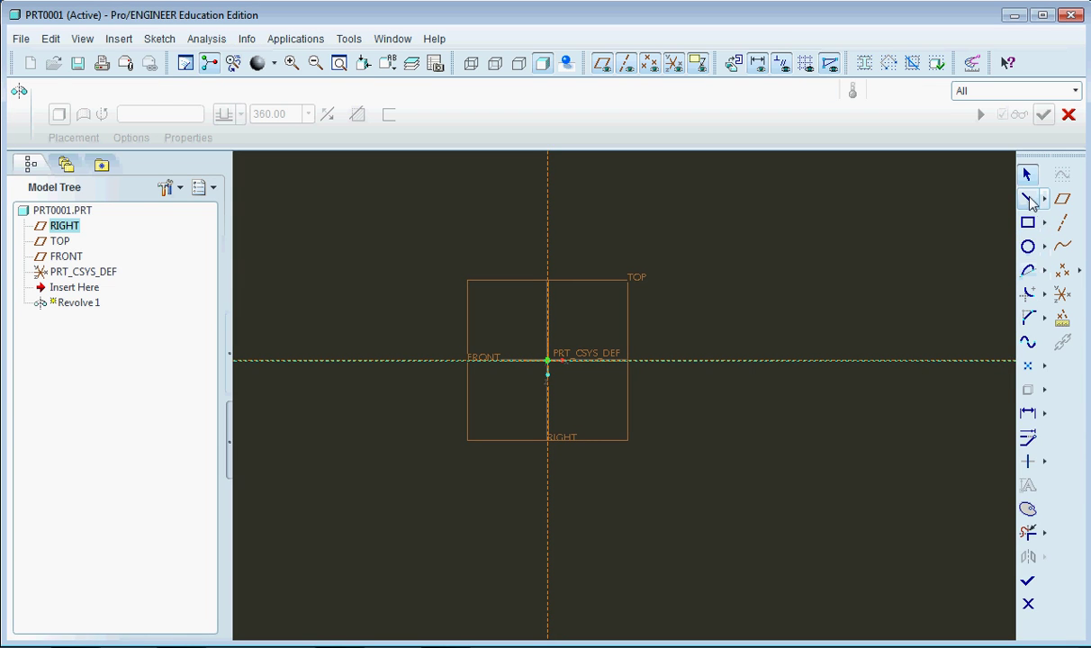
Sketch a right-triangle profile at the origin with a vertical centerline as the revolve axis
{"action": "left_click", "coordinate": [1029, 200]}
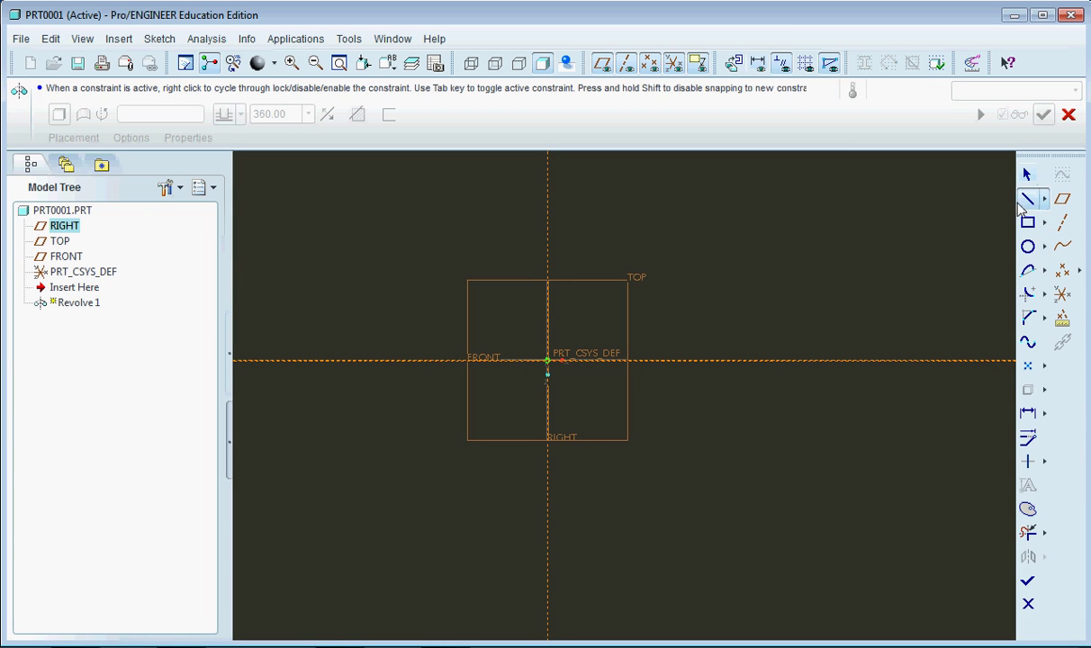
{"action": "left_click", "coordinate": [548, 360]}
{"action": "left_click", "coordinate": [607, 359]}
{"action": "left_click", "coordinate": [549, 279]}
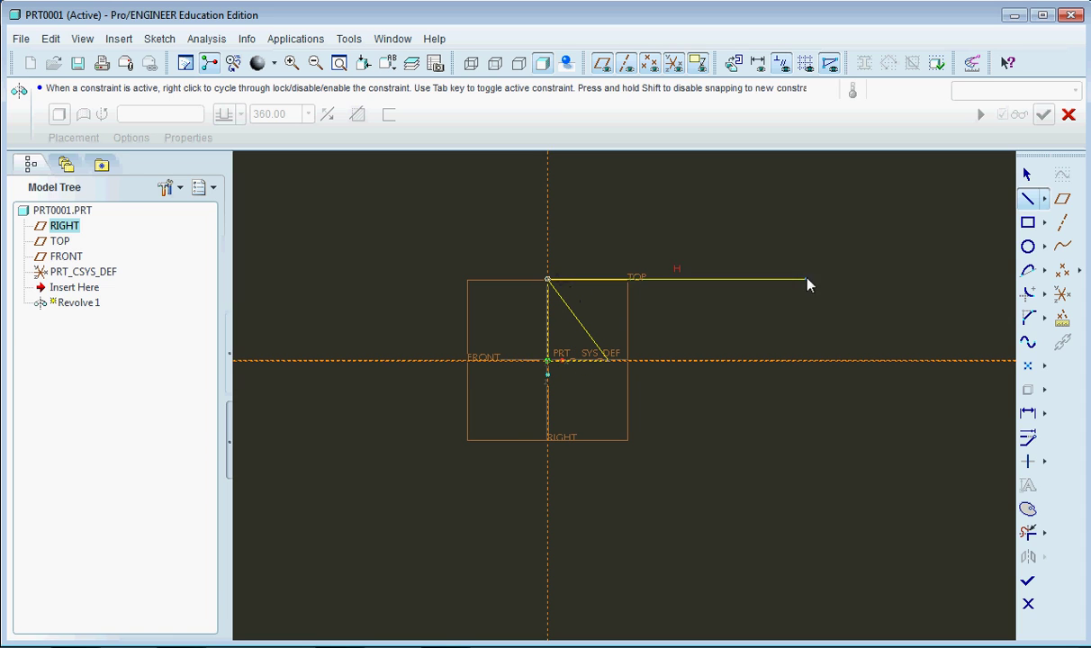
{"action": "middle_click", "coordinate": [976, 168]}
{"action": "left_click", "coordinate": [1043, 198]}
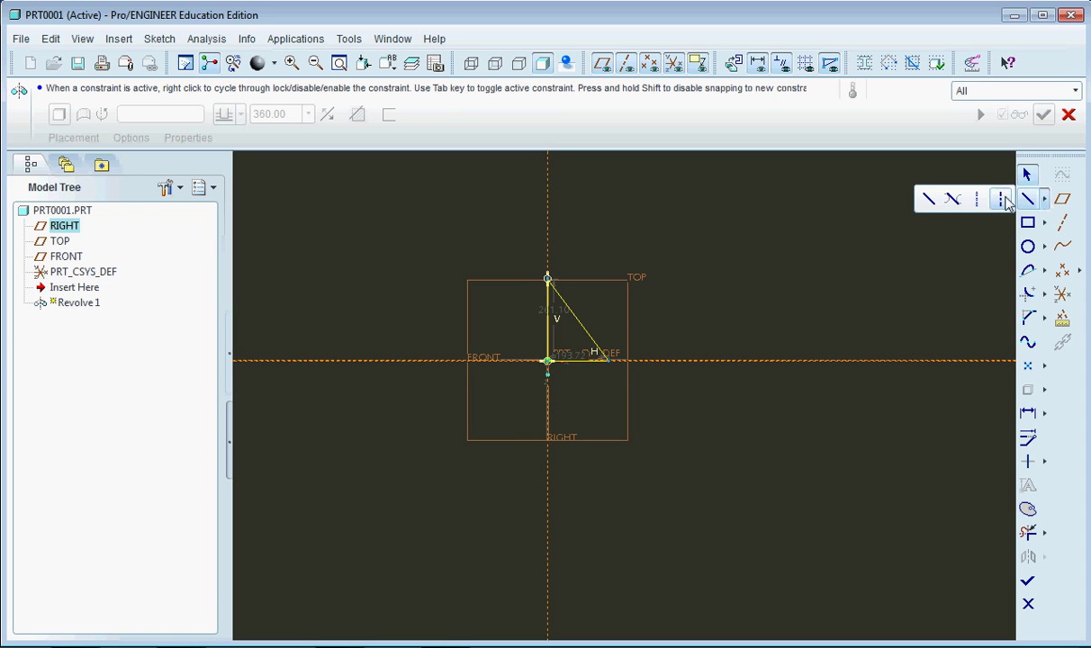
{"action": "left_click", "coordinate": [1001, 197]}
{"action": "left_click", "coordinate": [548, 360]}
{"action": "left_click", "coordinate": [550, 268]}
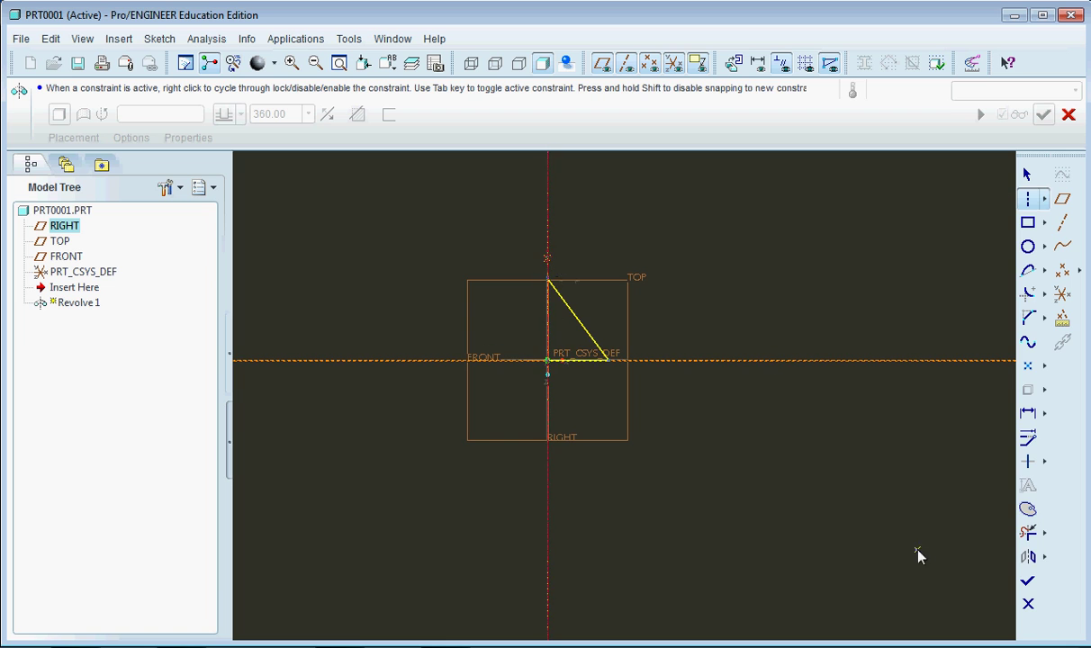
Accept the profile and complete Revolve 1 as a 360° cone in the standard view
{"action": "left_click", "coordinate": [1027, 580]}
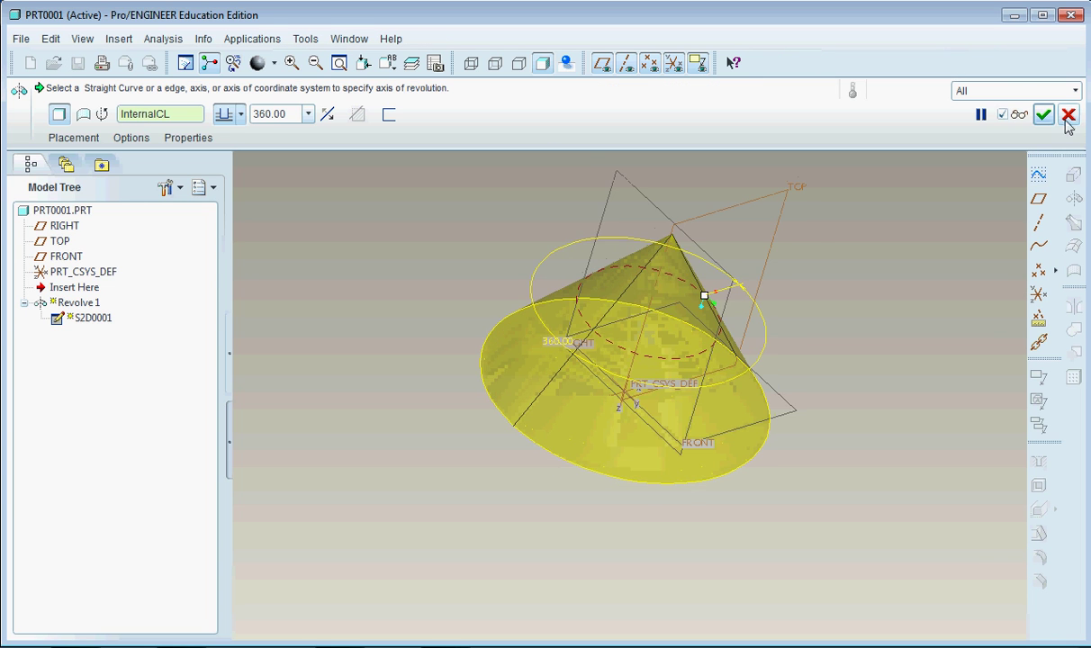
{"action": "left_click", "coordinate": [1043, 113]}
{"action": "key", "text": "ctrl+d"}
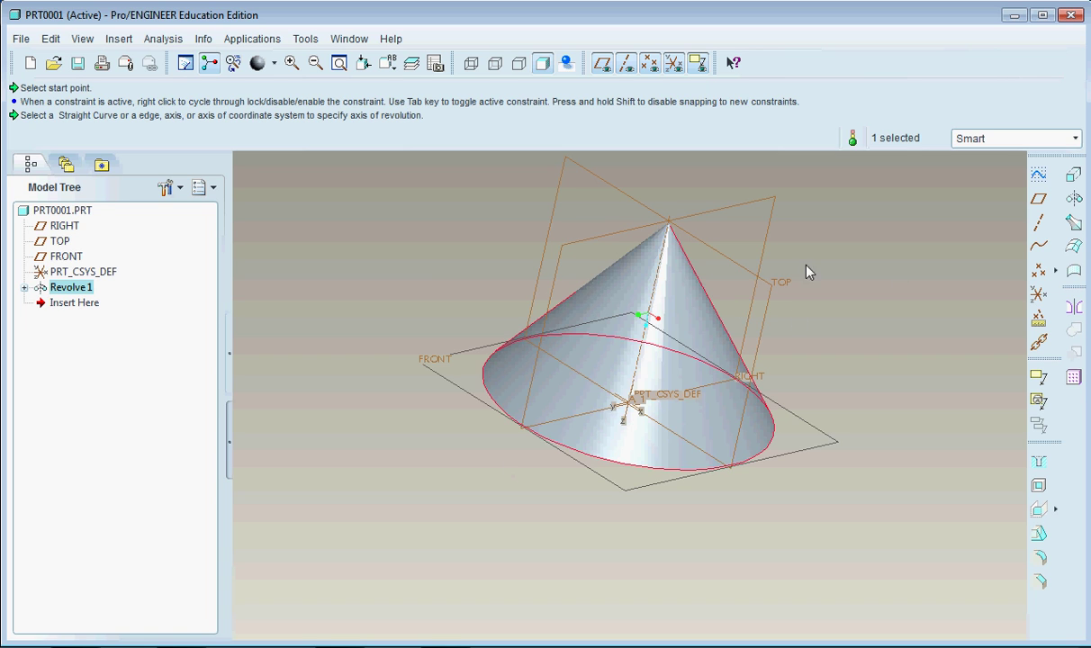
Start an Extrude feature sketched on the TOP datum plane
{"action": "middle_click_drag", "start_coordinate": [677, 336], "coordinate": [695, 360]}
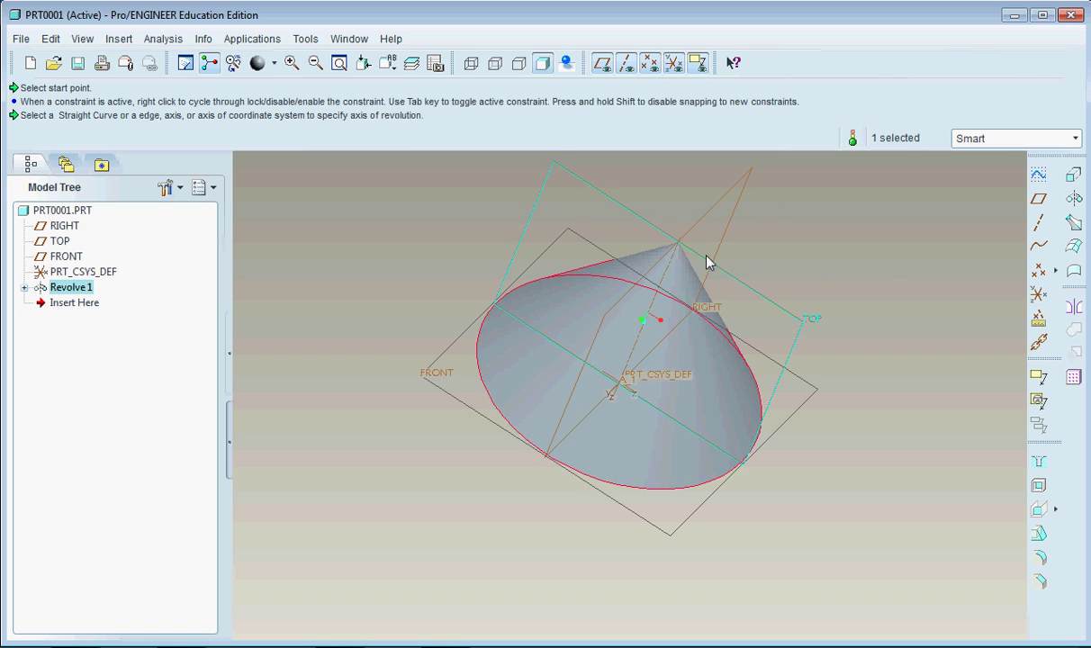
{"action": "left_click", "coordinate": [723, 269]}
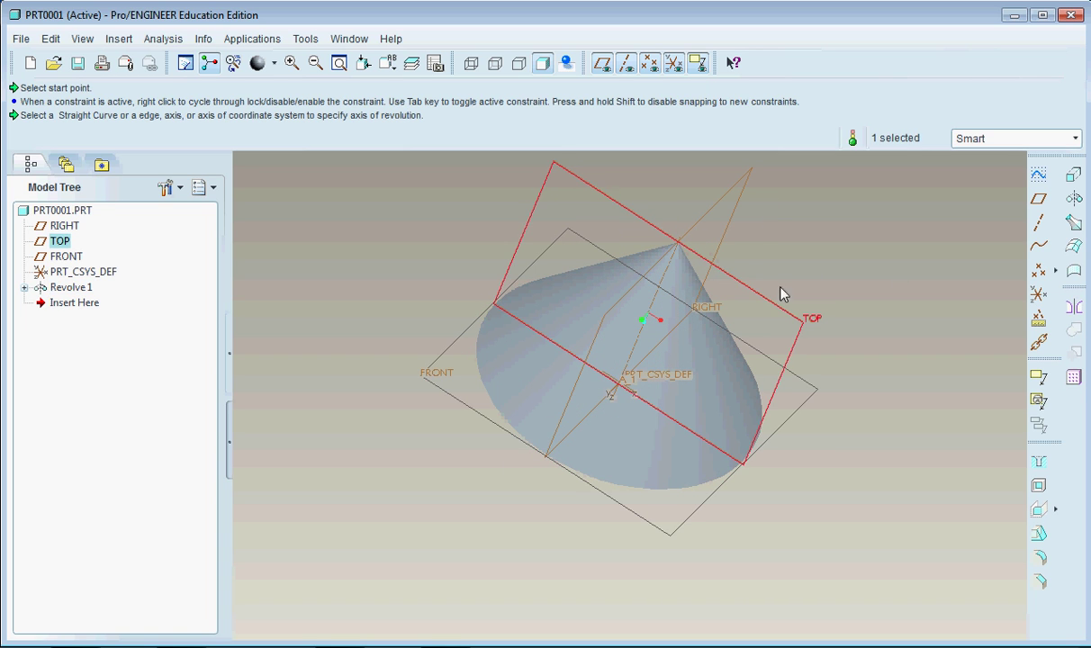
{"action": "left_click", "coordinate": [1074, 174]}
{"action": "left_click", "coordinate": [73, 138]}
{"action": "left_click", "coordinate": [211, 197]}
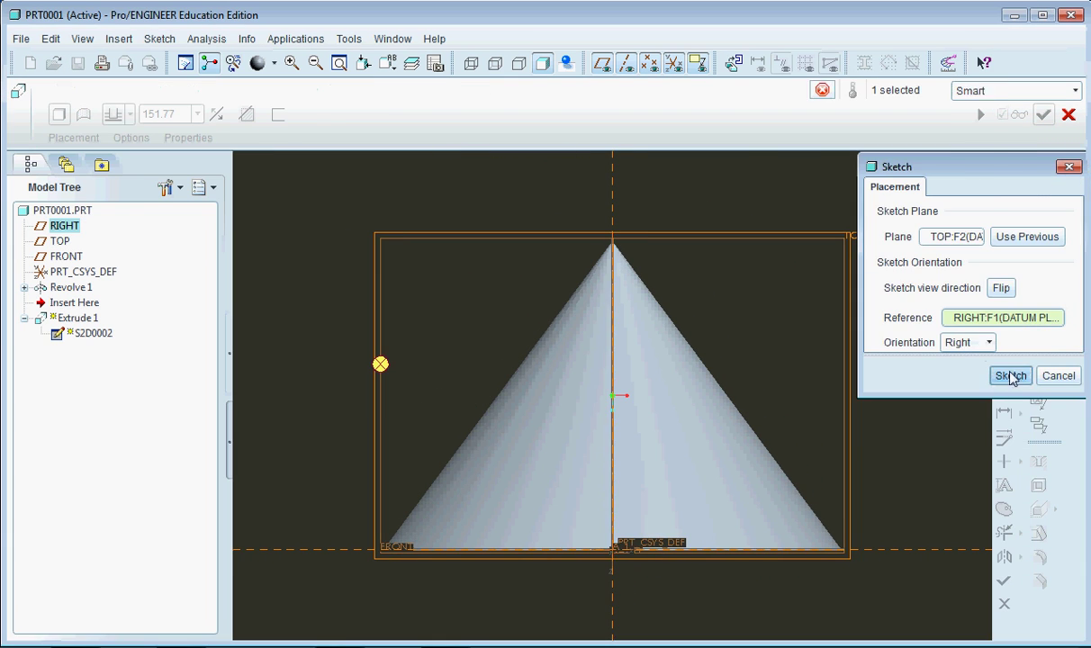
{"action": "left_click", "coordinate": [1009, 375]}
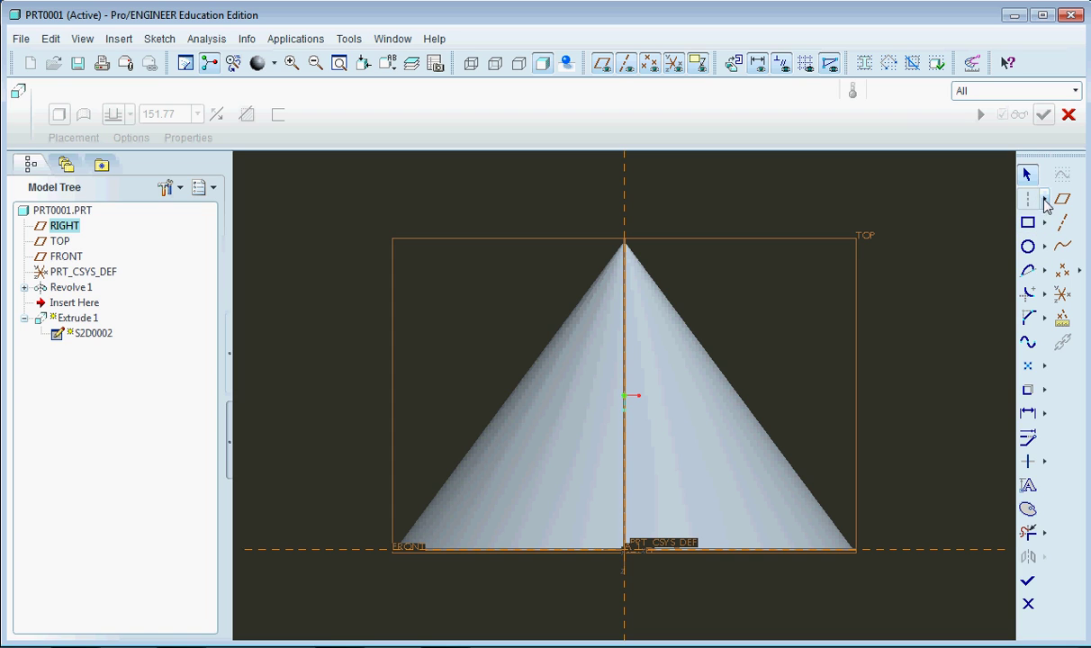
Draw a closed four-sided line loop slanting across the cone's right side and base
{"action": "left_click", "coordinate": [1044, 203]}
{"action": "left_click", "coordinate": [926, 197]}
{"action": "left_click", "coordinate": [815, 209]}
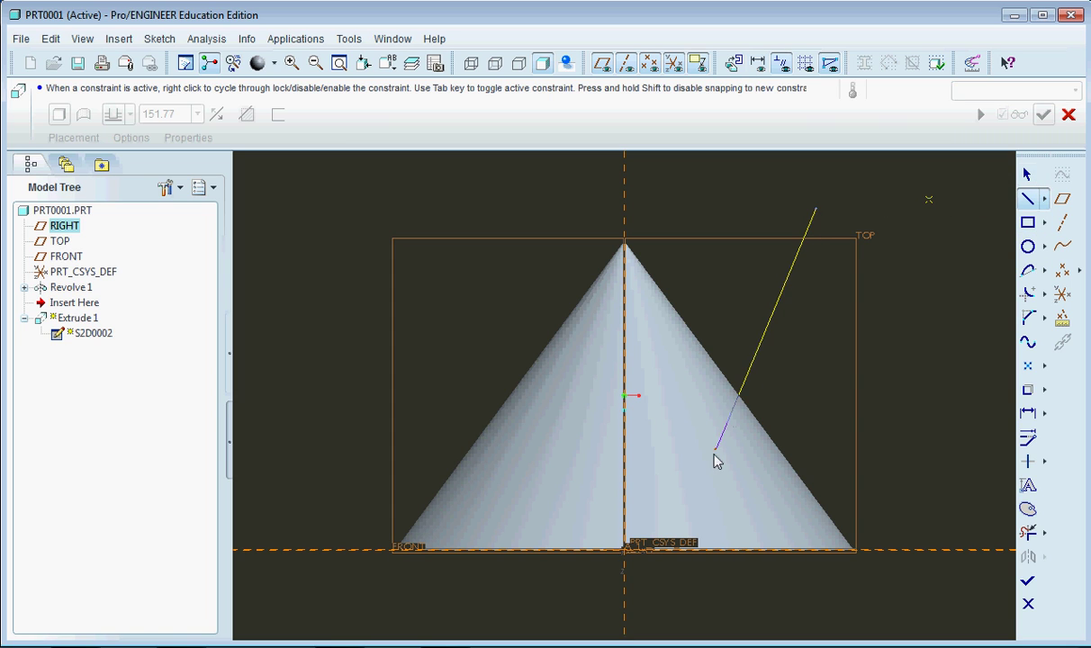
{"action": "left_click", "coordinate": [655, 591]}
{"action": "left_click", "coordinate": [898, 592]}
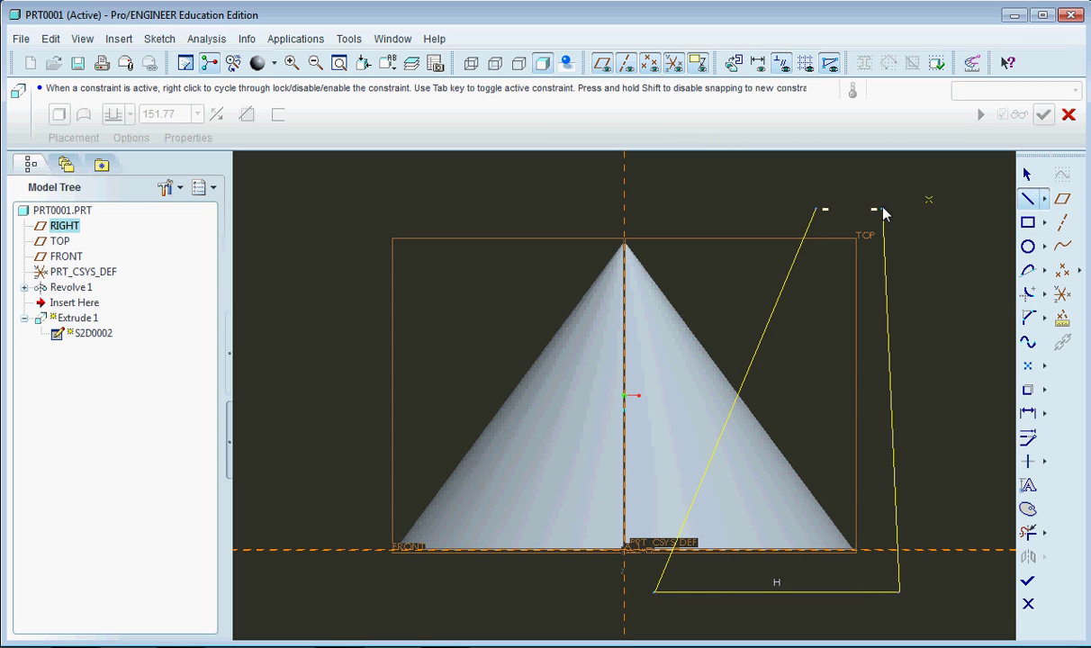
{"action": "left_click", "coordinate": [817, 210]}
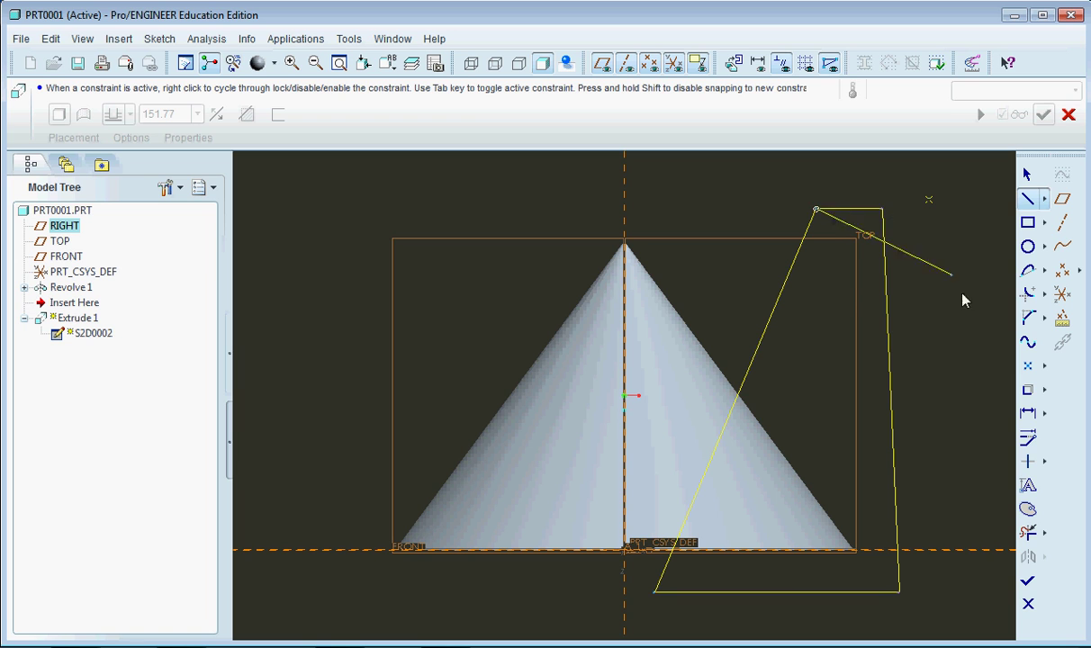
Accept the sketch and apply it as a Remove Material cut on the cone
{"action": "left_click", "coordinate": [1028, 581]}
{"action": "left_click", "coordinate": [246, 114]}
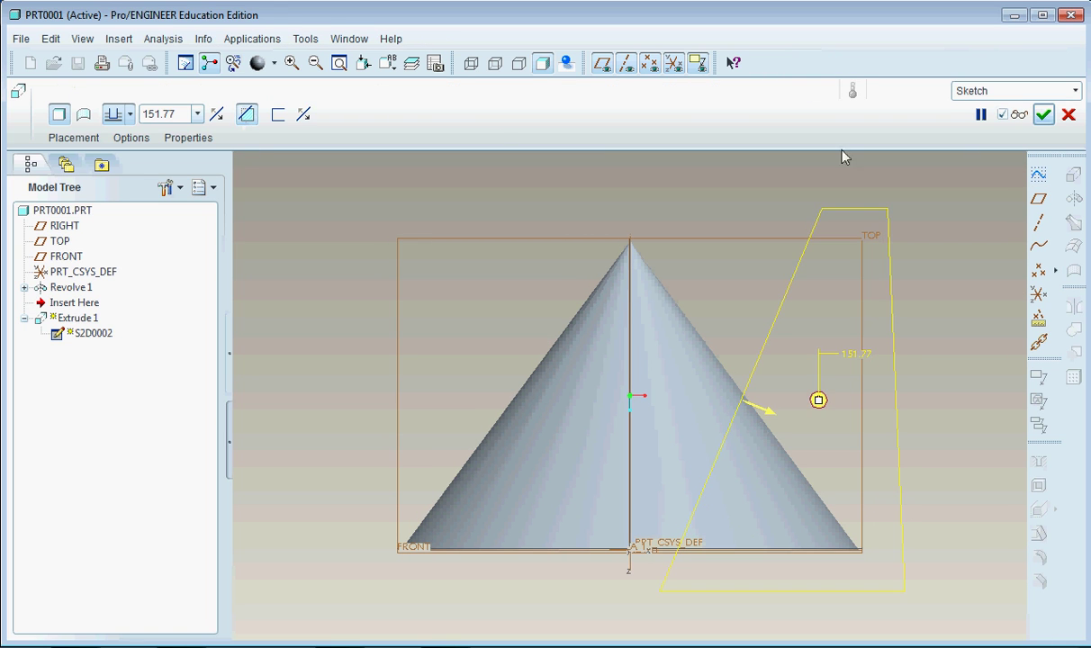
{"action": "left_click", "coordinate": [1043, 114]}
{"action": "middle_click_drag", "start_coordinate": [932, 231], "coordinate": [816, 241]}
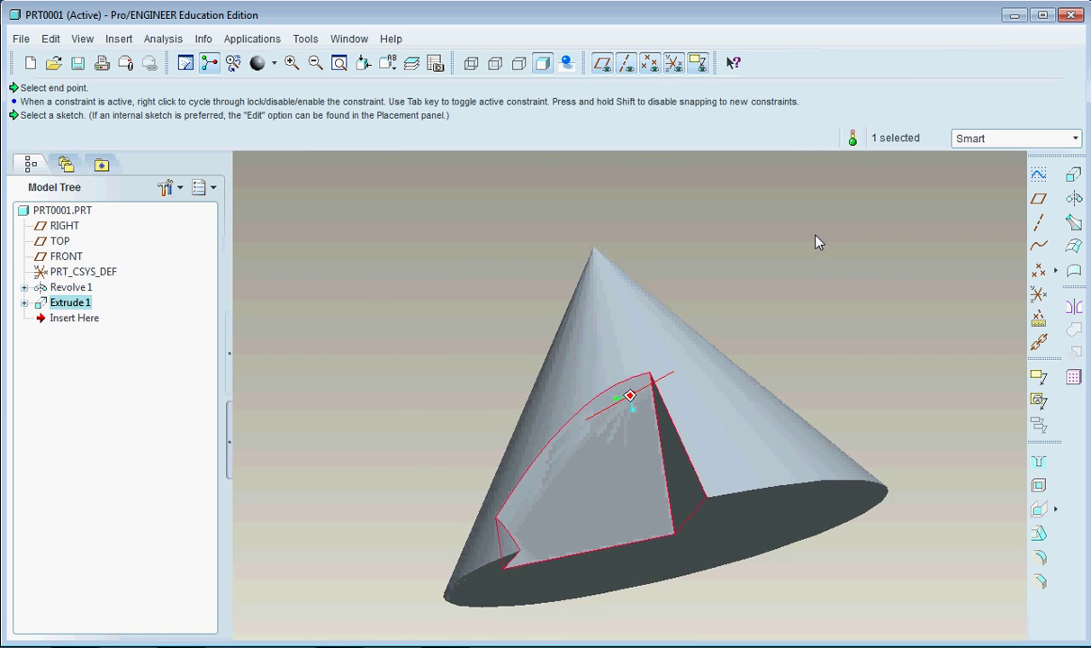
Redefine Extrude 1 with a Symmetric depth of 500 and apply the change
{"action": "right_click", "coordinate": [83, 306]}
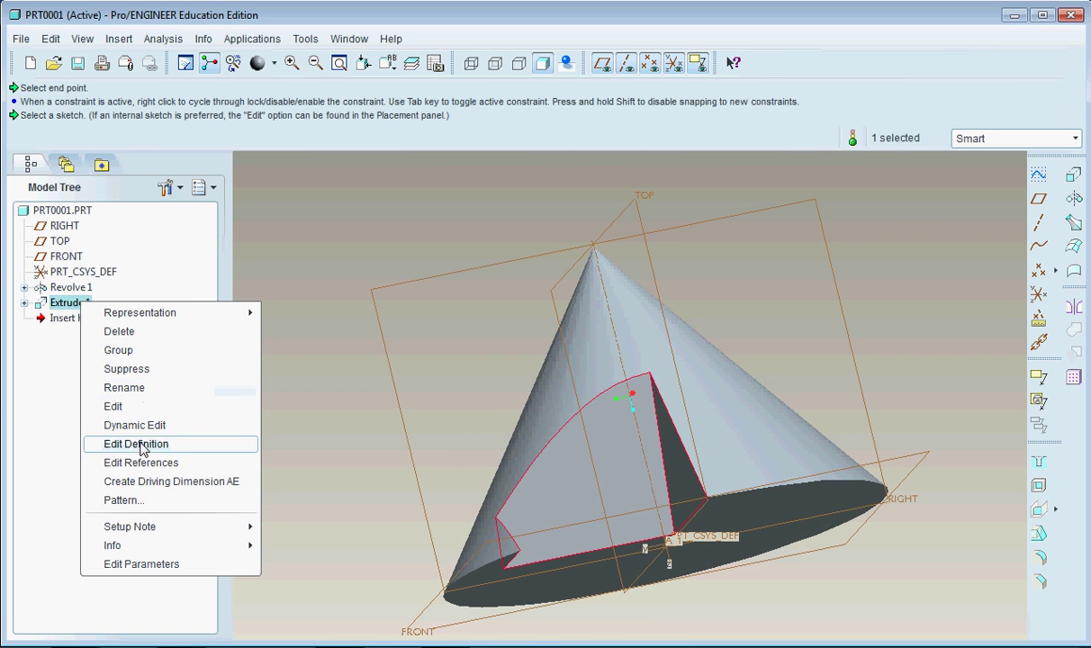
{"action": "left_click", "coordinate": [135, 443]}
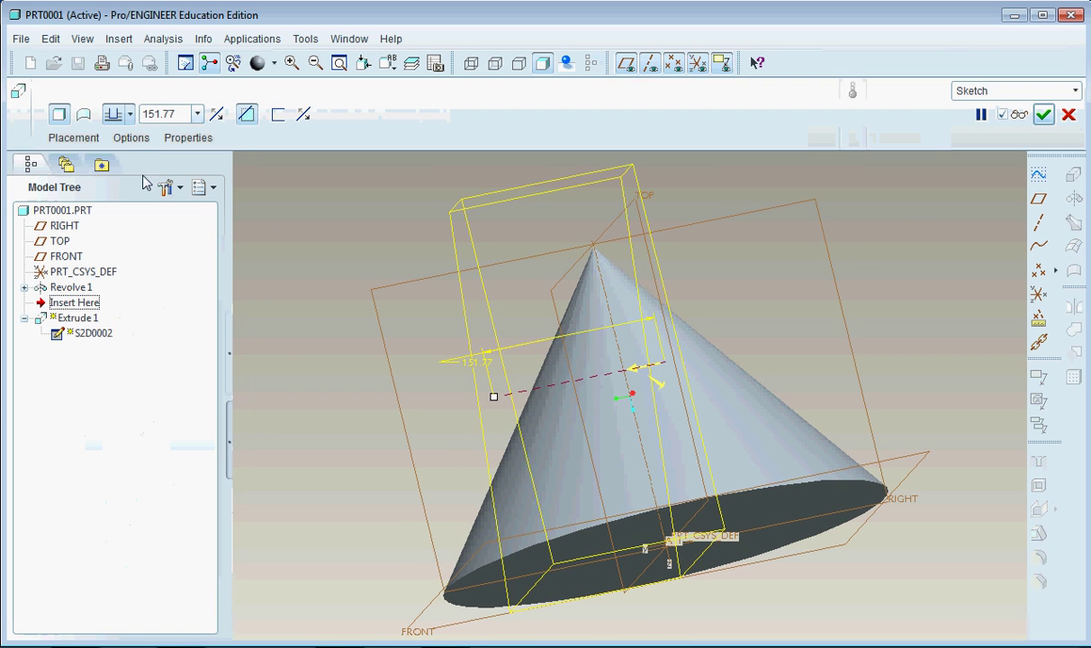
{"action": "left_click", "coordinate": [197, 115]}
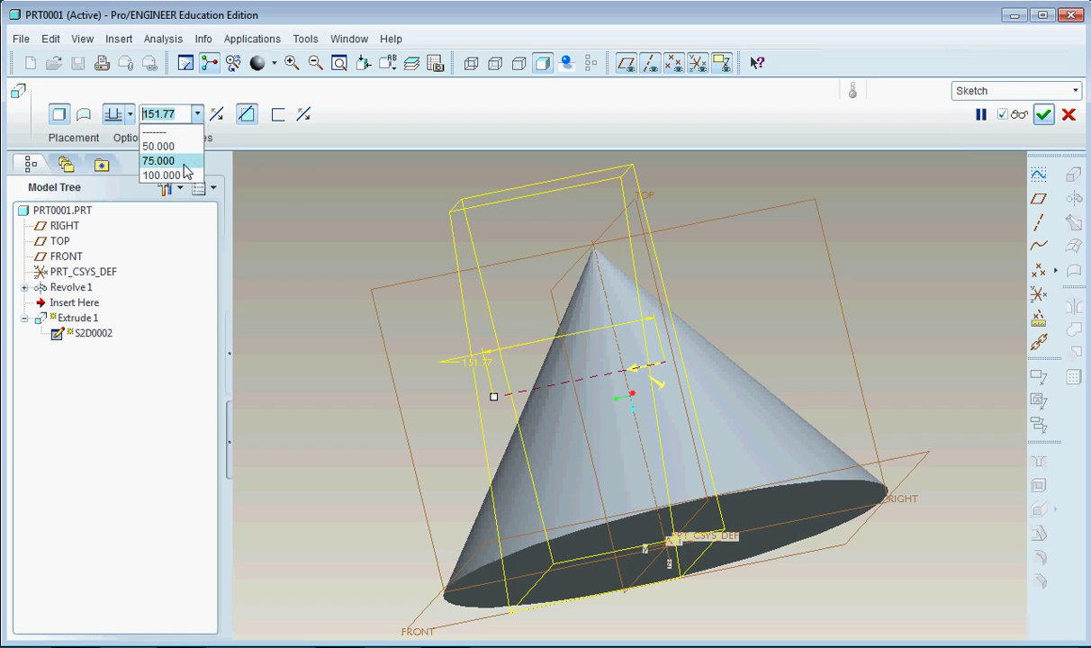
{"action": "left_click", "coordinate": [123, 122]}
{"action": "left_click", "coordinate": [131, 117]}
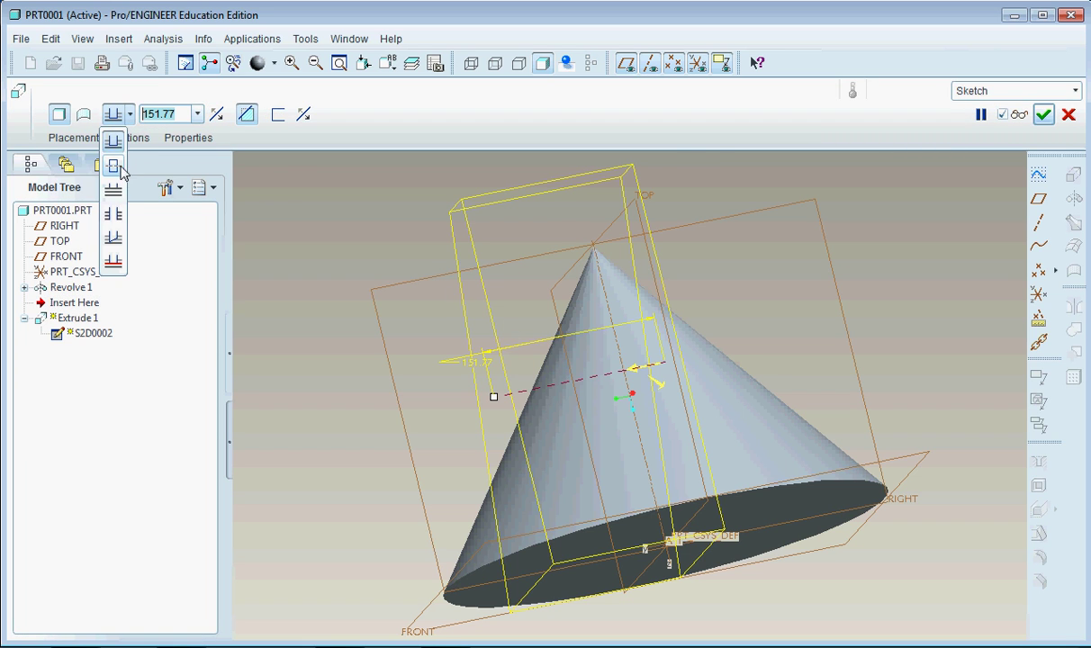
{"action": "left_click", "coordinate": [113, 168]}
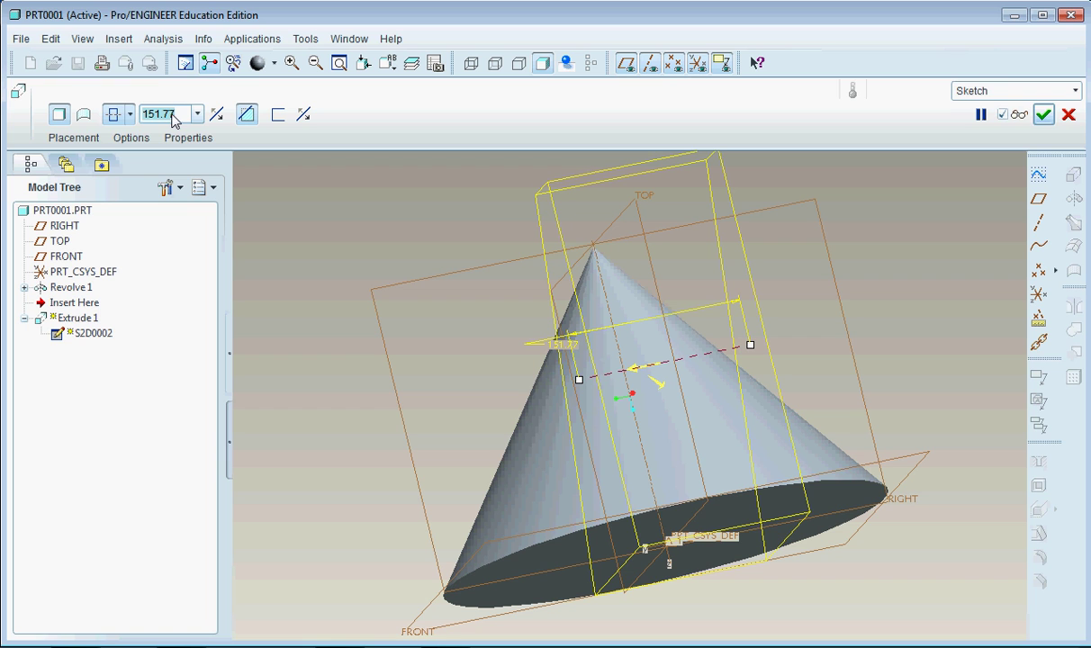
{"action": "type", "text": "500"}
{"action": "key", "text": "Return"}
{"action": "left_click", "coordinate": [1043, 114]}
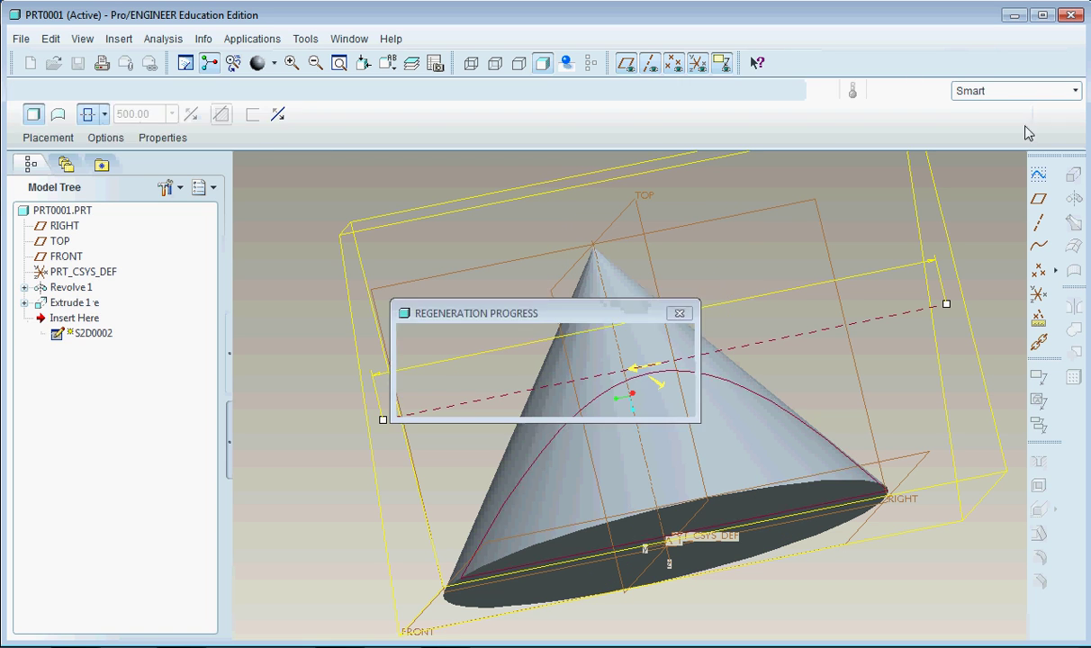
{"action": "middle_click_drag", "start_coordinate": [834, 487], "coordinate": [810, 451]}
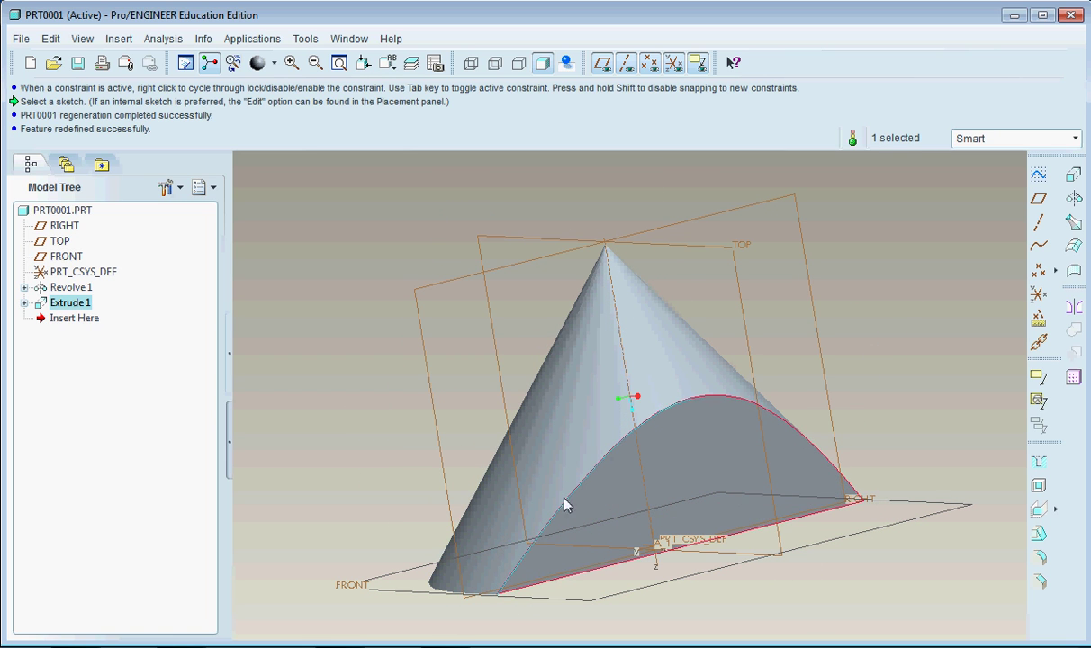
{"action": "middle_click_drag", "start_coordinate": [803, 412], "coordinate": [833, 467]}
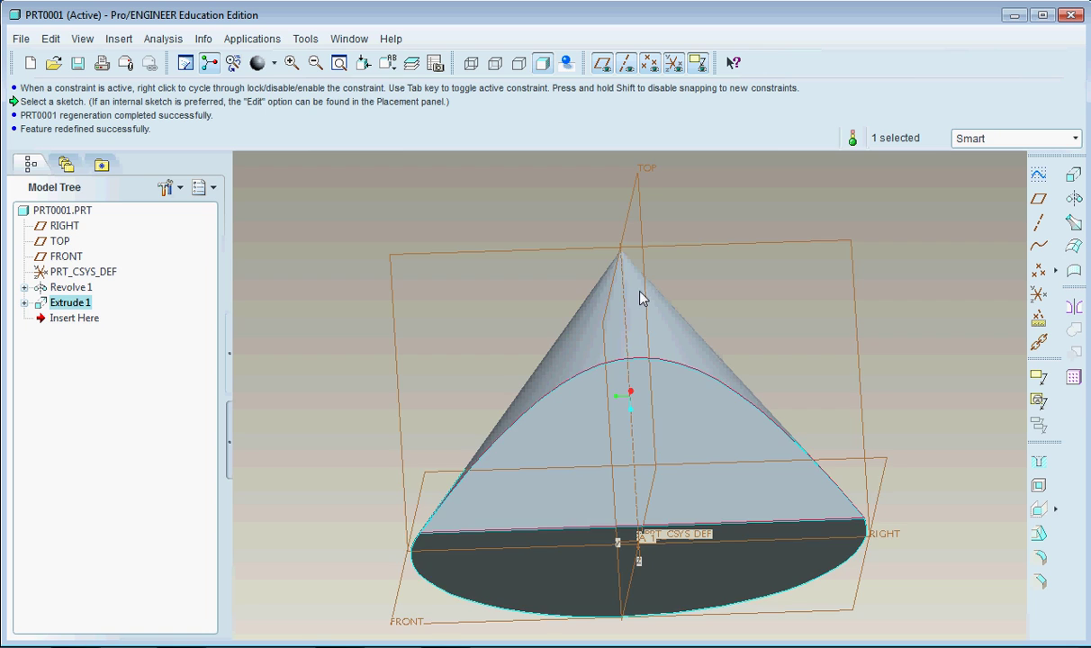
{"action": "middle_click_drag", "start_coordinate": [641, 299], "coordinate": [783, 441]}
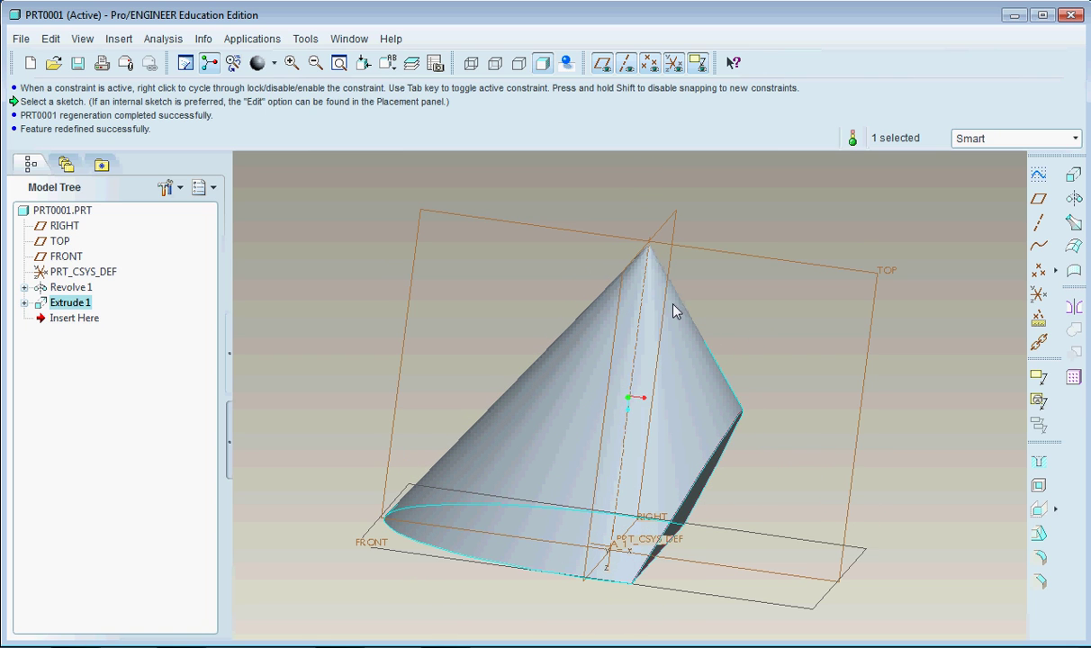
{"action": "middle_click_drag", "start_coordinate": [753, 430], "coordinate": [669, 453]}
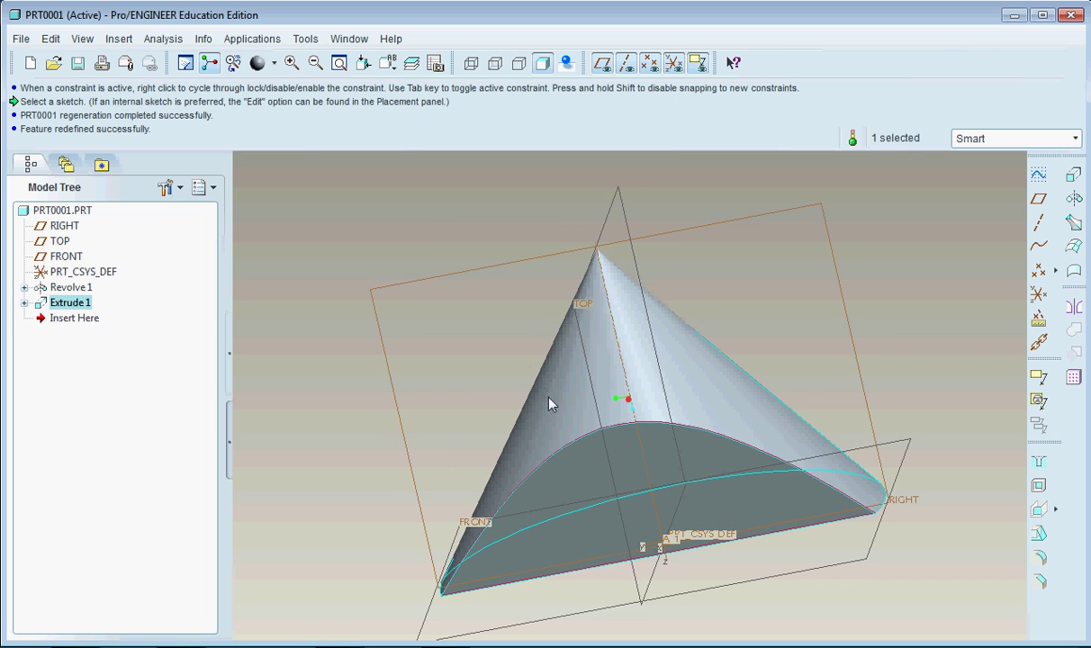
{"action": "middle_click_drag", "start_coordinate": [553, 405], "coordinate": [669, 504]}
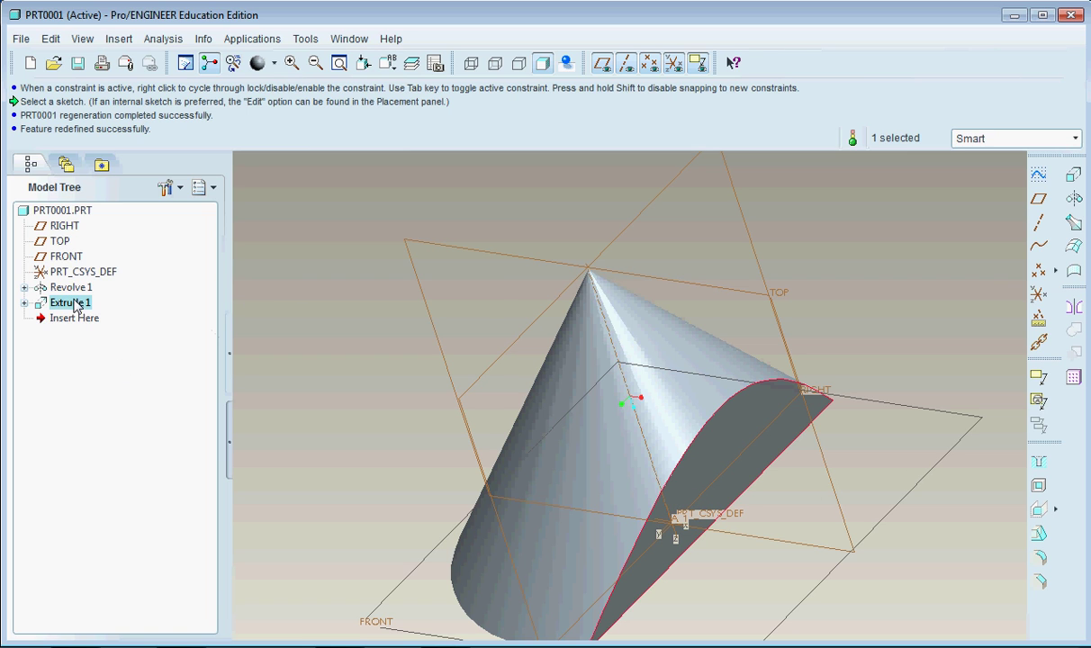
{"action": "right_click_drag", "start_coordinate": [71, 287], "coordinate": [468, 427]}
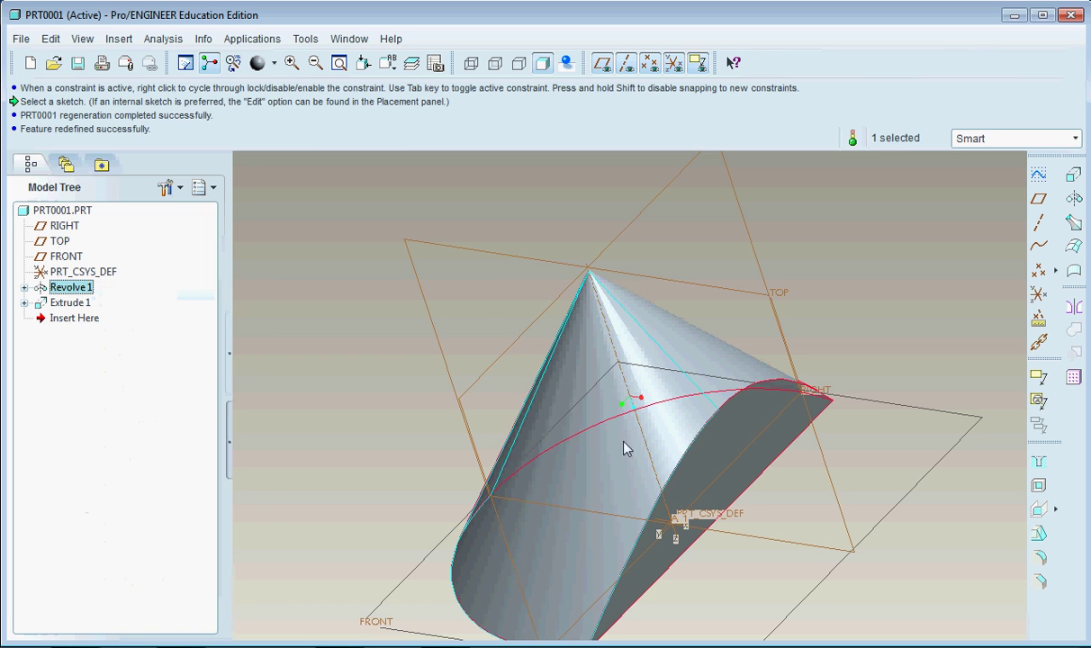
{"action": "middle_click_drag", "start_coordinate": [416, 432], "coordinate": [463, 383]}
{"action": "left_click", "coordinate": [901, 363]}
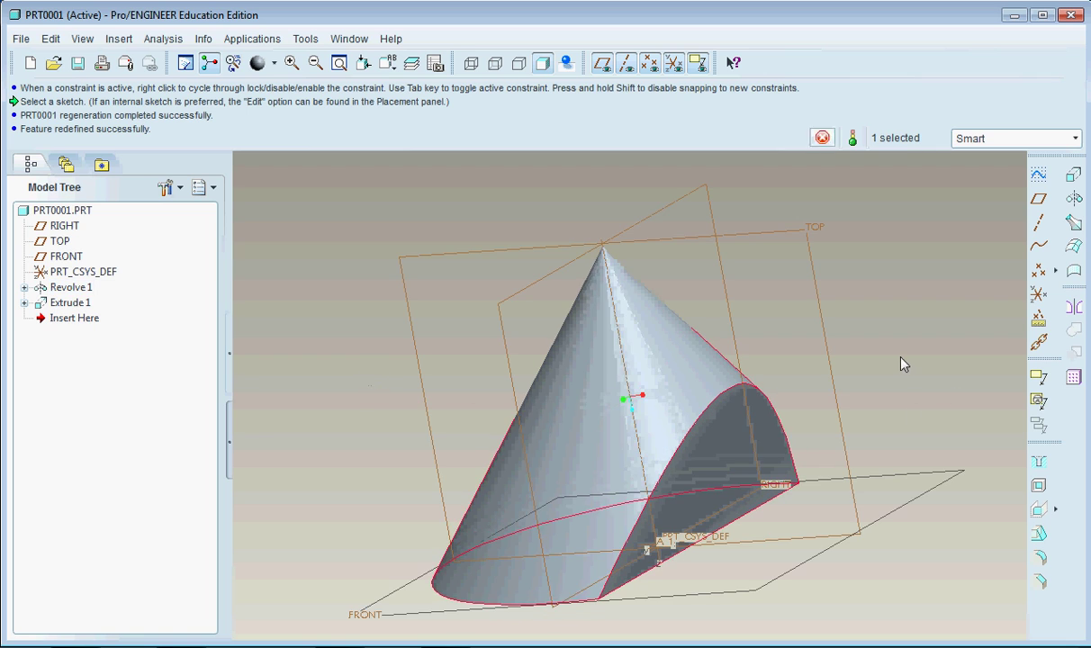